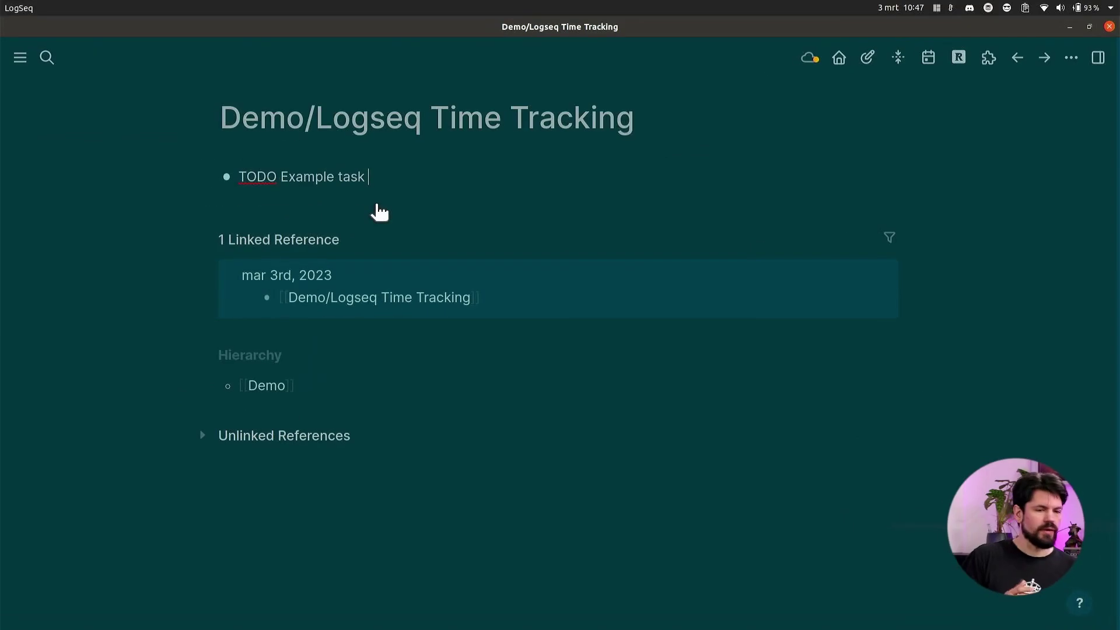
Add an empty block below the Example task and clock a first 21s DOING session
click(378, 212)
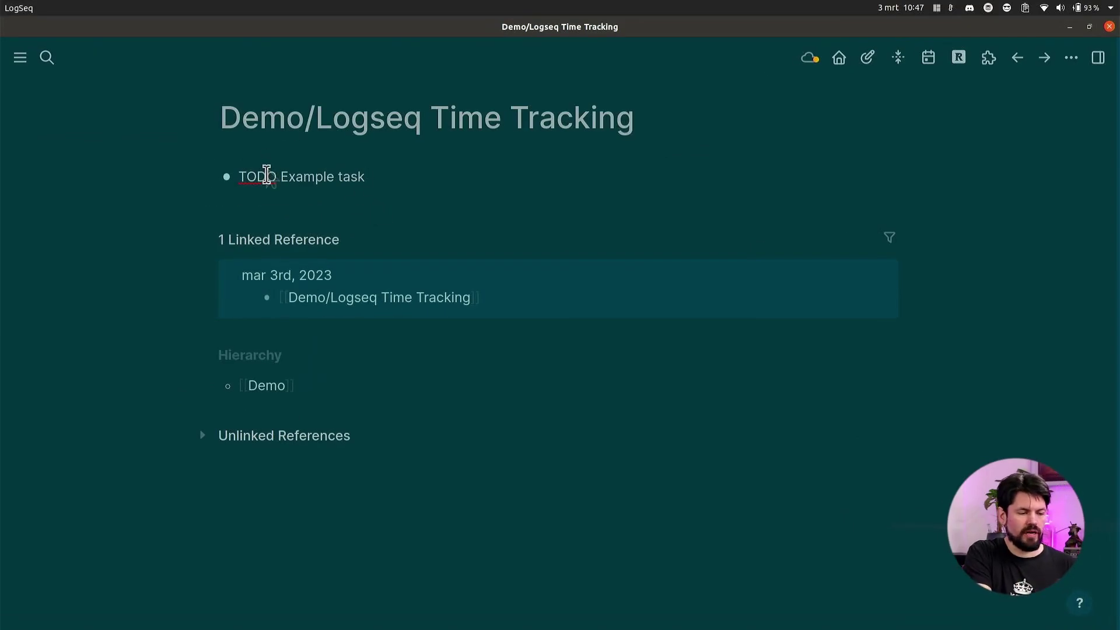
key(Return)
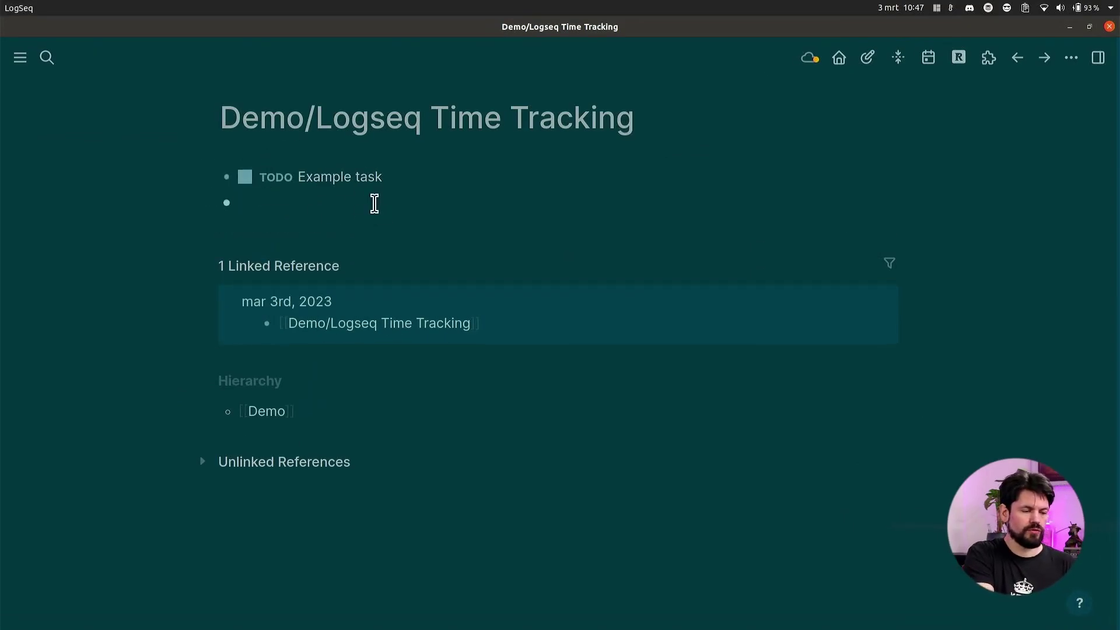
key(Up)
key(ctrl+Return)
key(Return)
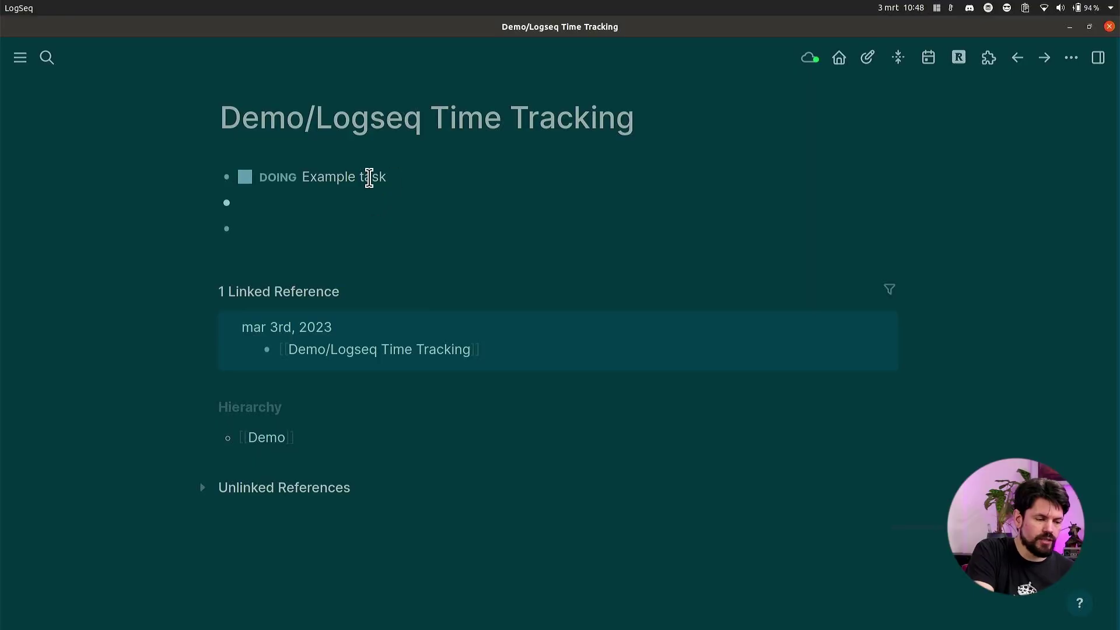
click(278, 179)
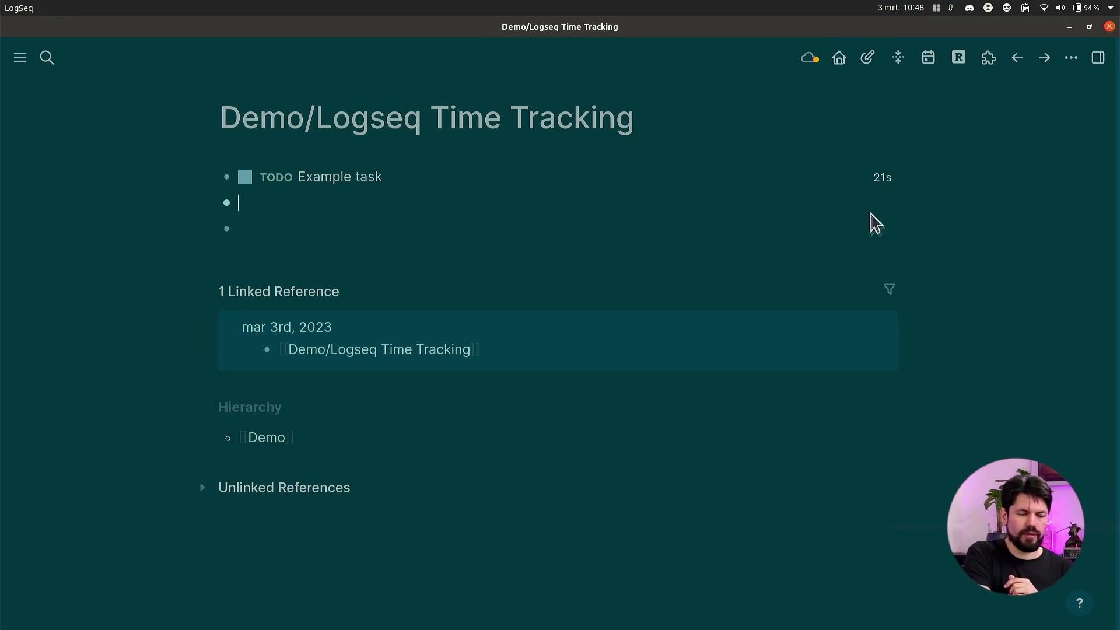
Remove the extra empty block and clock a second session, bringing the total to 26s
key(BackSpace)
key(Down)
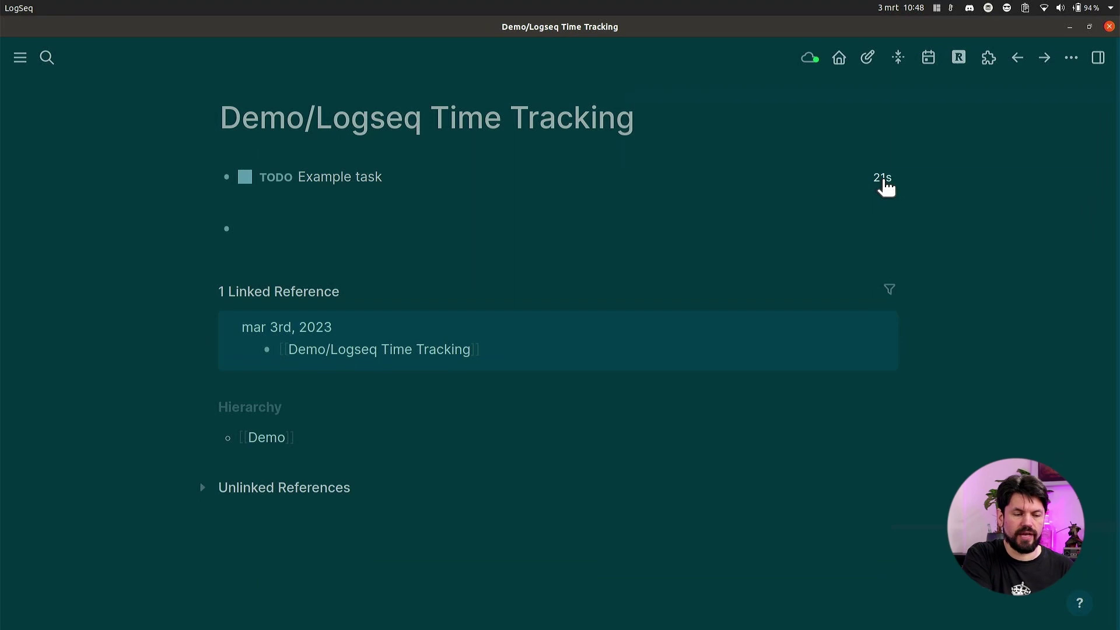
mouse_move(884, 186)
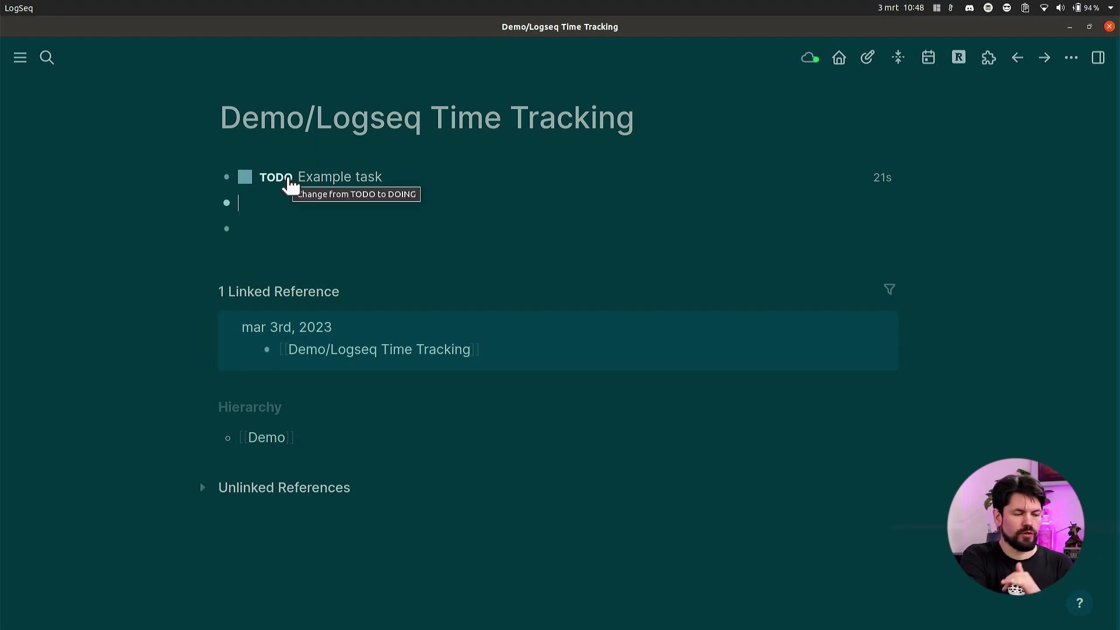
click(290, 185)
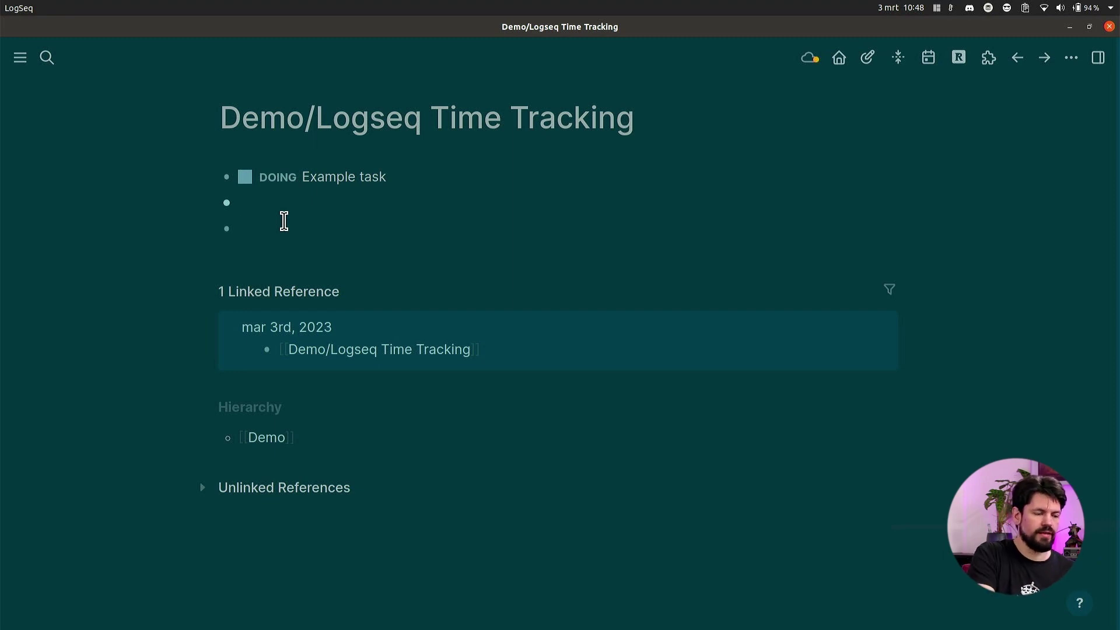
click(284, 178)
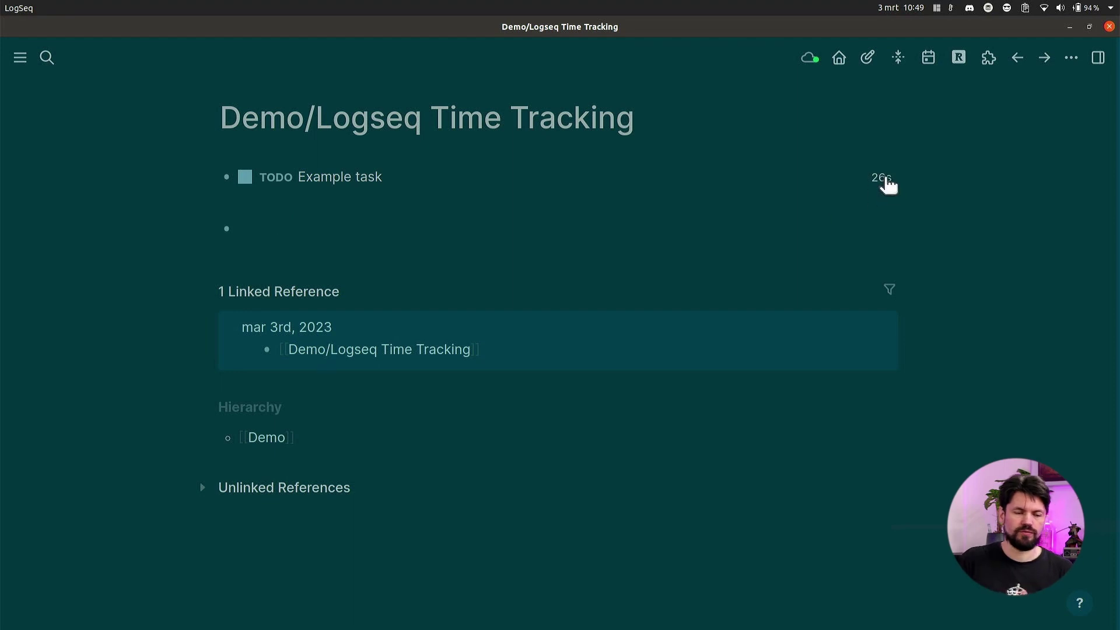
mouse_move(886, 183)
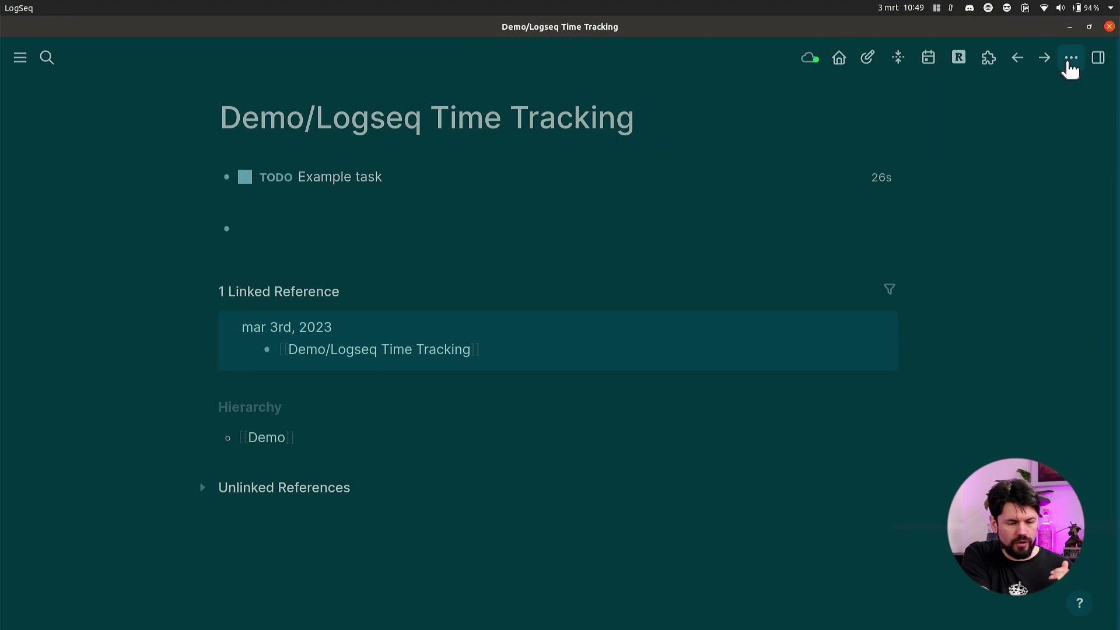
Open the page's markdown file in VS Code via Open with default app
click(1071, 58)
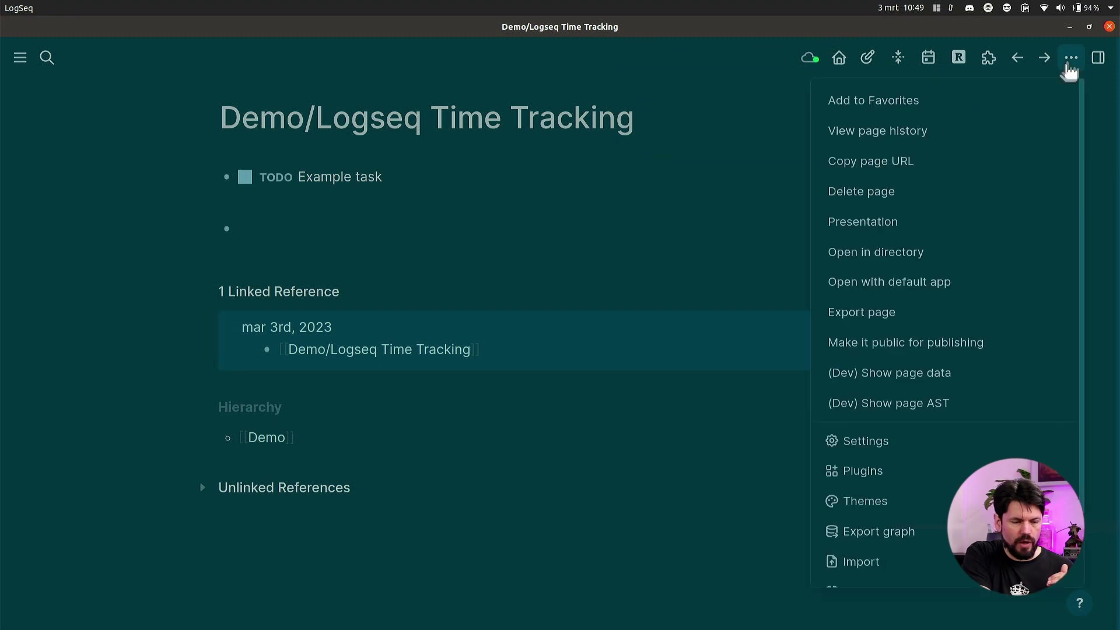
click(908, 284)
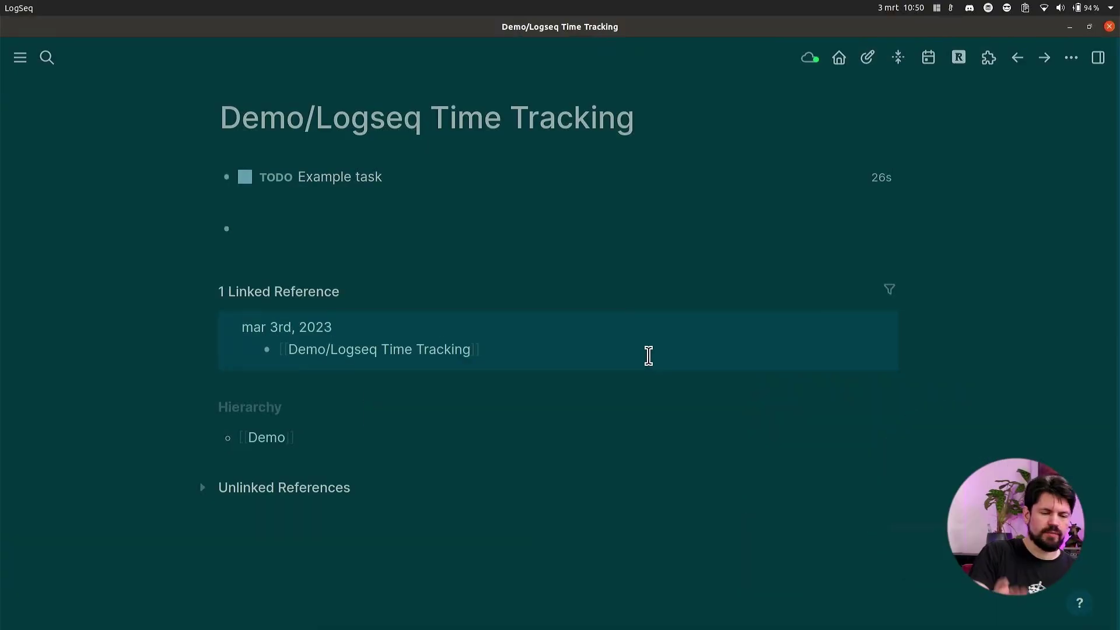
In the journal, create ## Dayplan and ## Log headings and insert ## Tasks above Dayplan
key(g)
key(j)
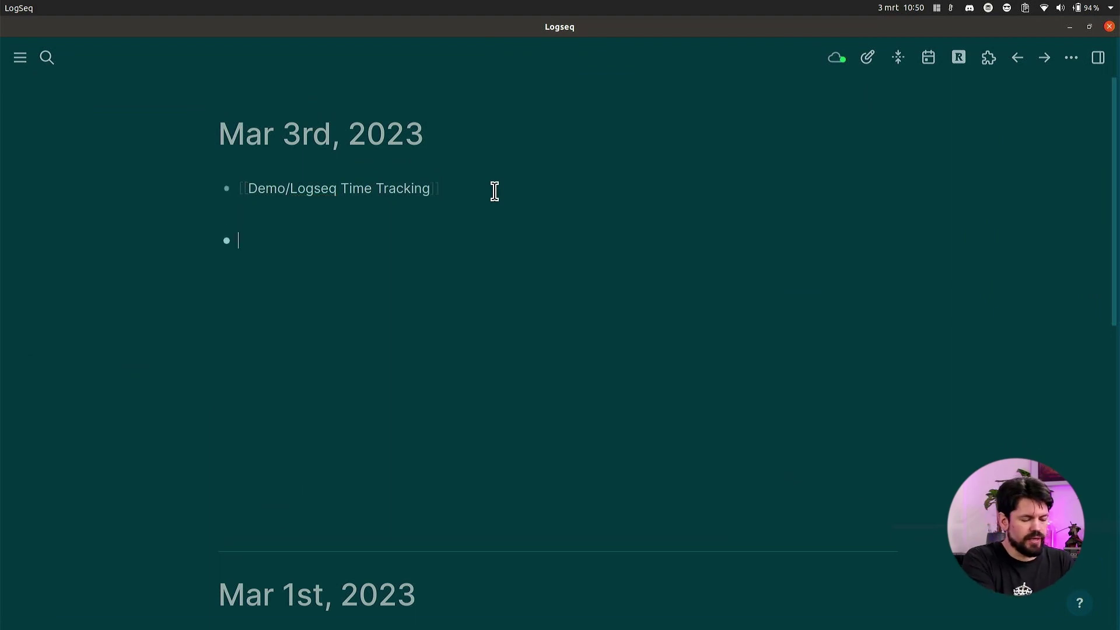
text(## Day)
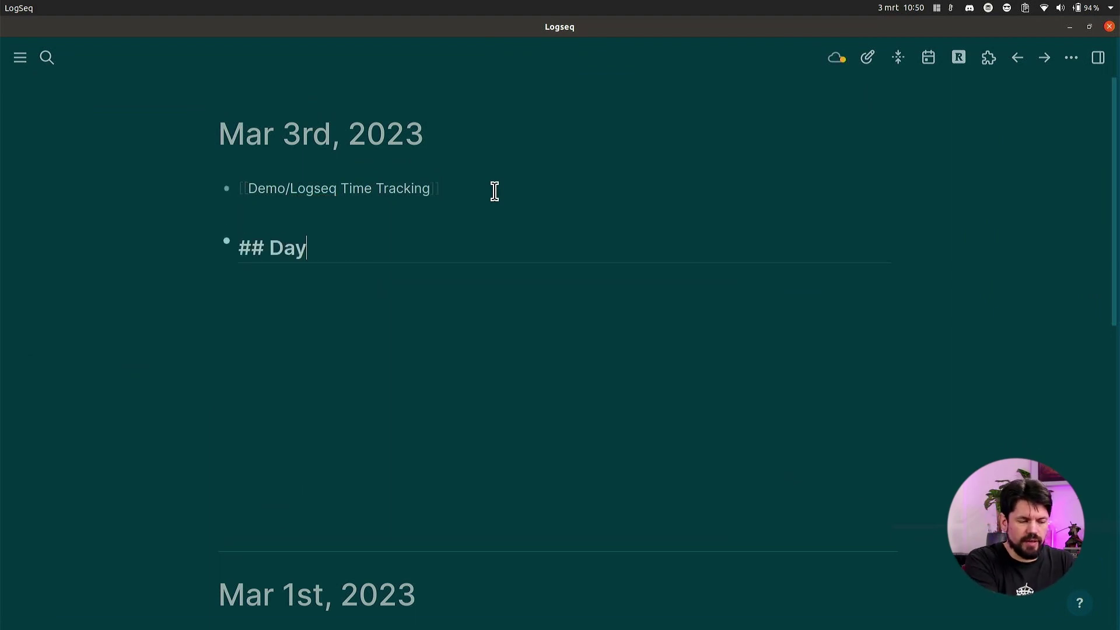
text(plan)
key(Return)
text(## )
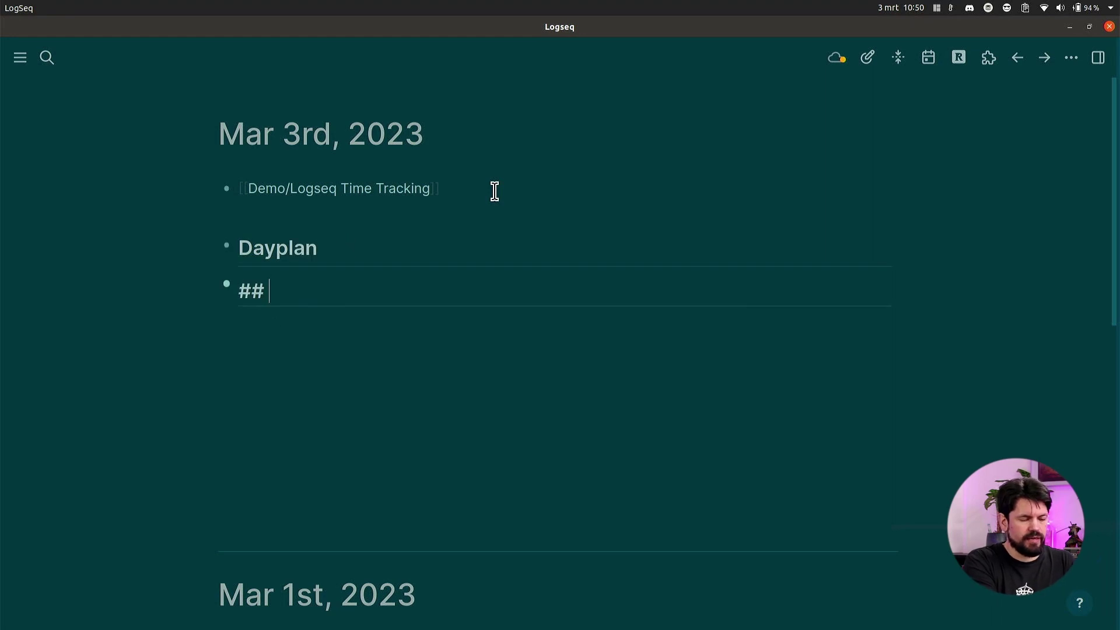
text(Log)
key(Up)
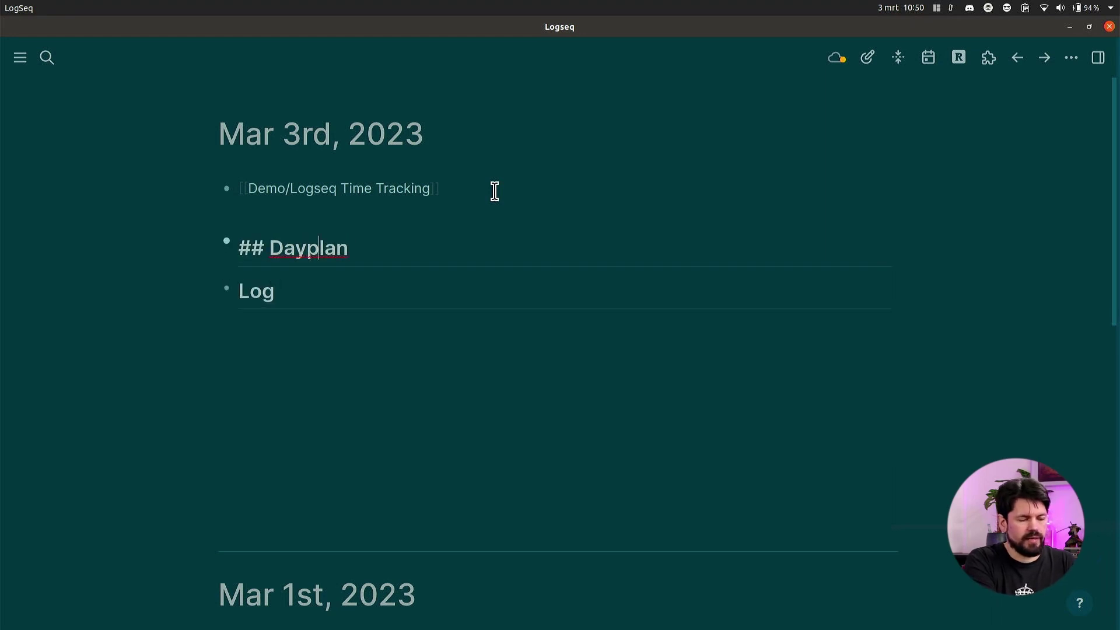
key(Home)
key(Return)
text(## Ta)
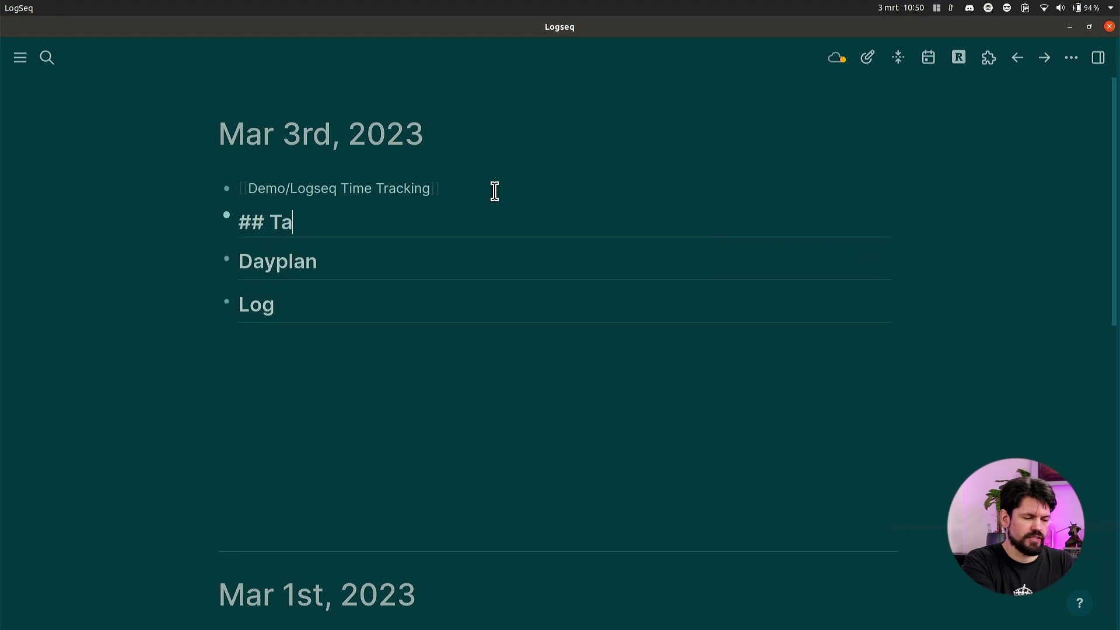
Nest a **11:00** Meeting entry under Dayplan and add an empty child block under Tasks
key(Down)
key(End)
key(Return)
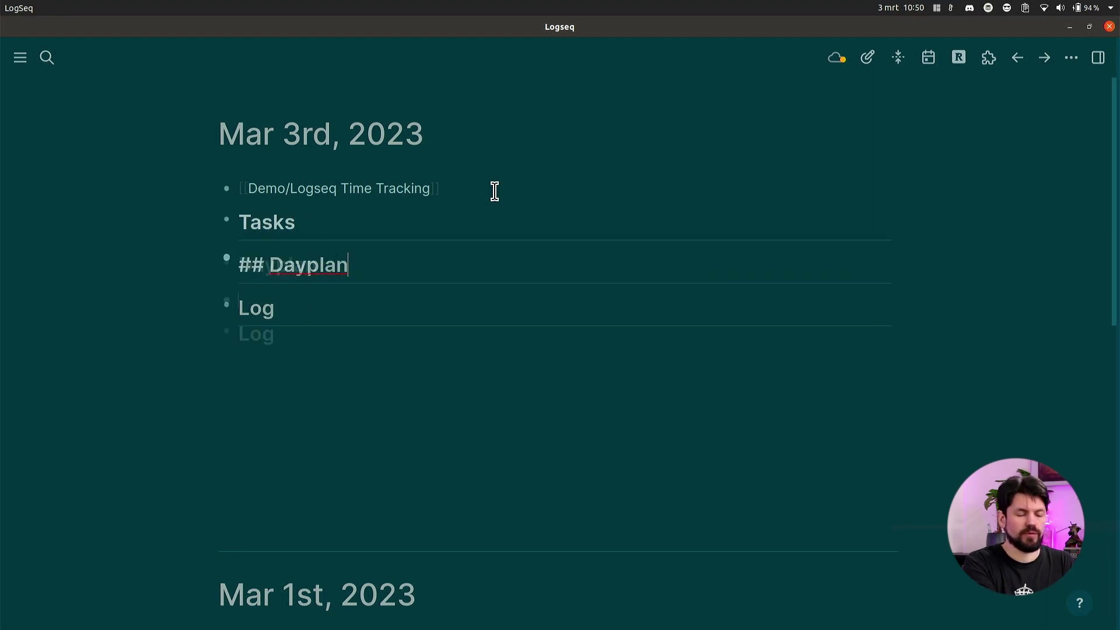
key(Tab)
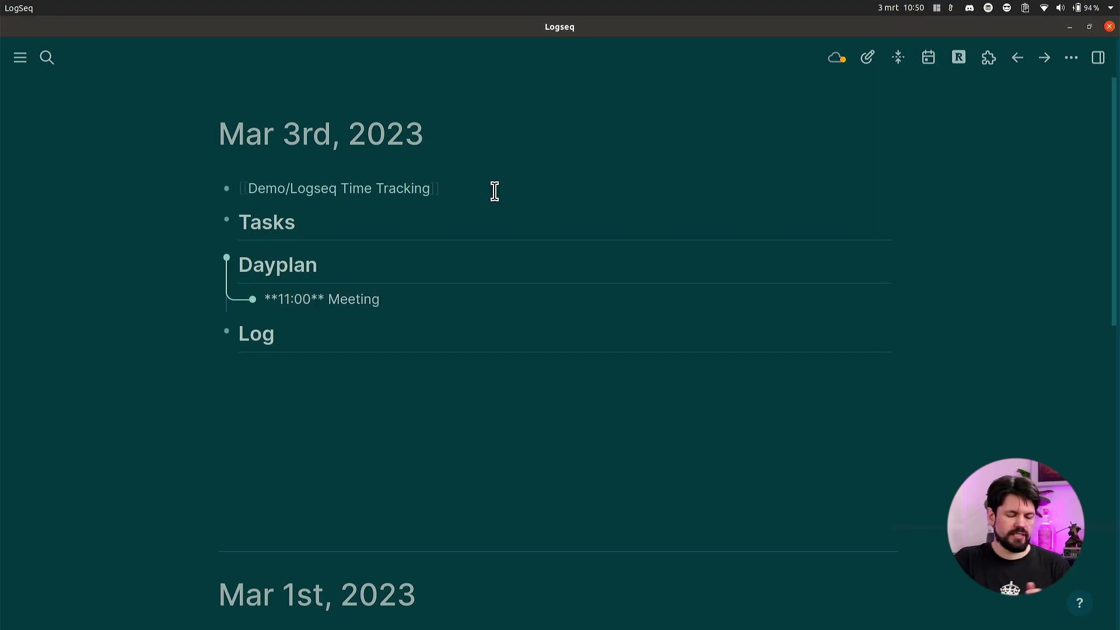
key(Down)
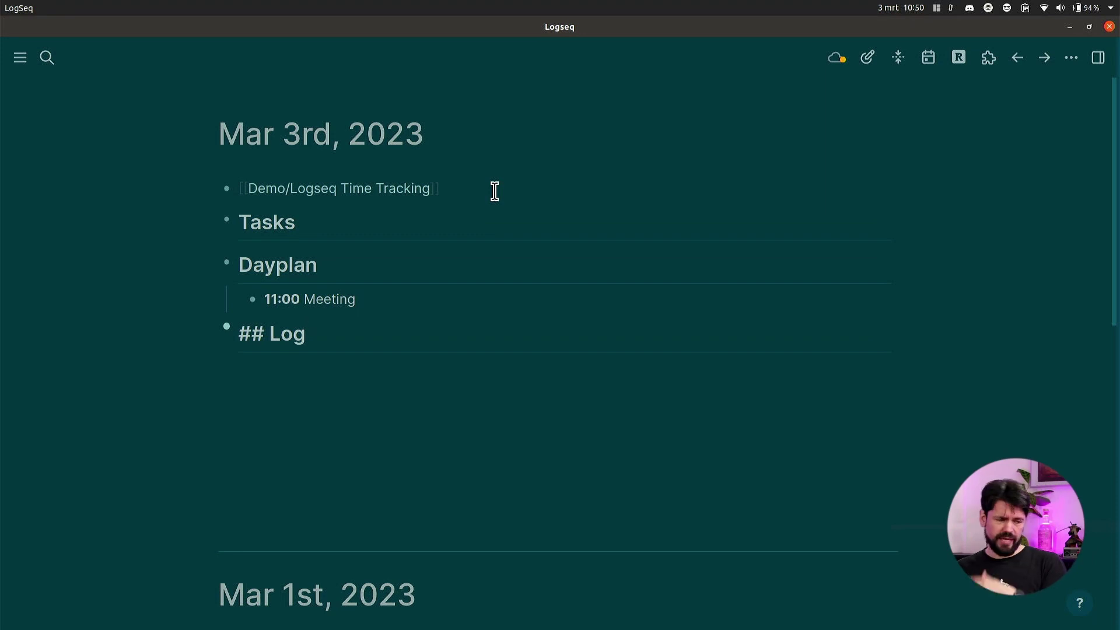
key(Return)
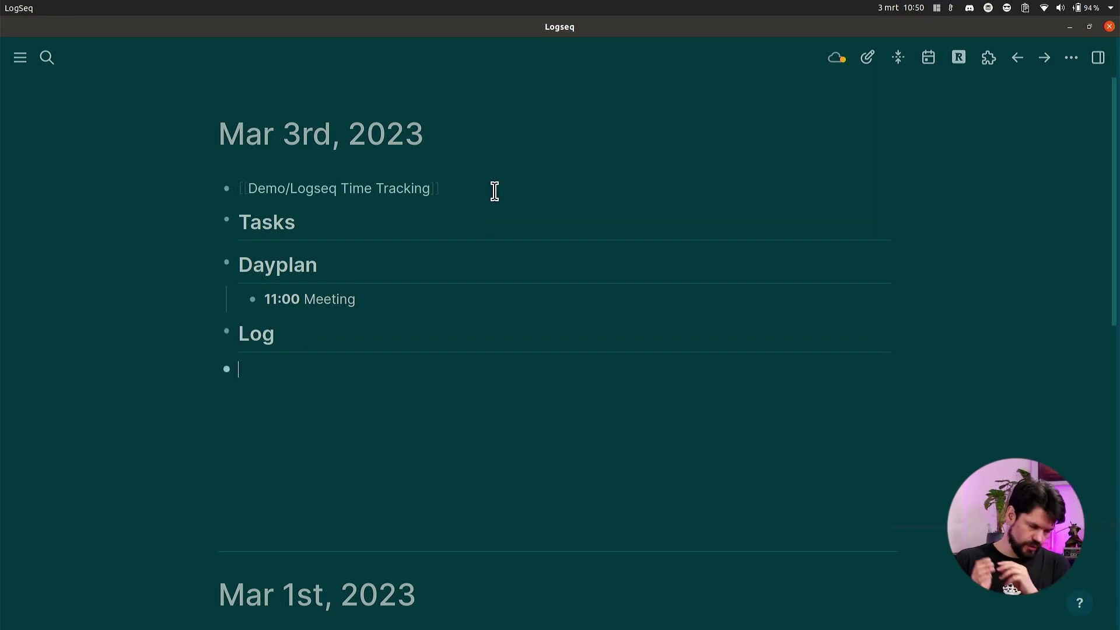
key(Up)
key(Up)
key(Up)
key(Up)
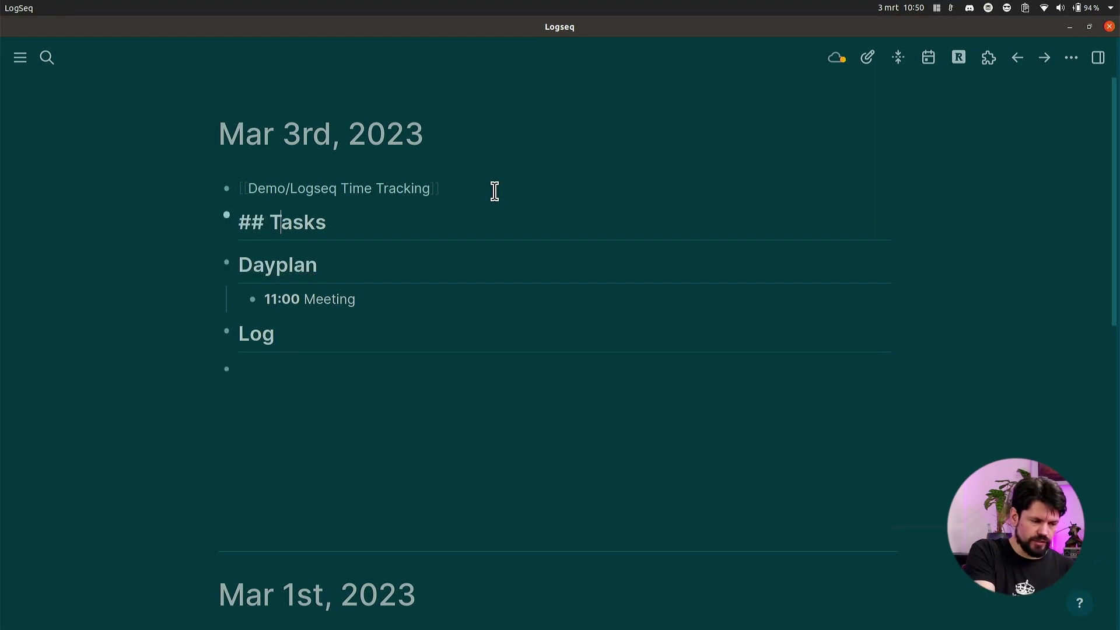
key(End)
key(Return)
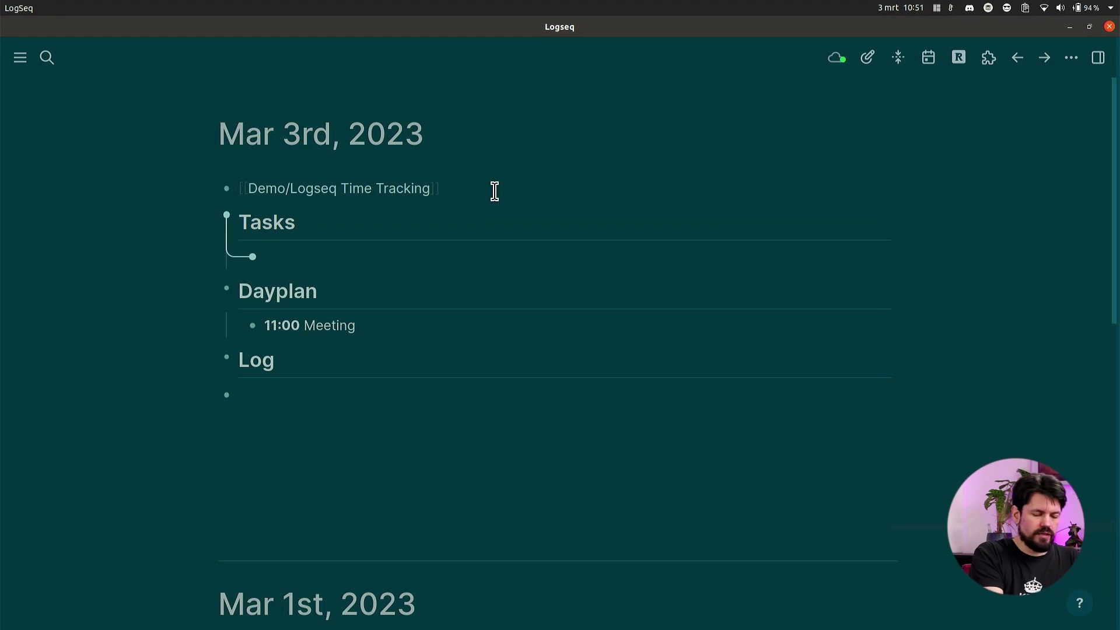
On the Tasklist page, copy the block reference of the 'Make sure X knows everything' task
key(ctrl+k)
text(task)
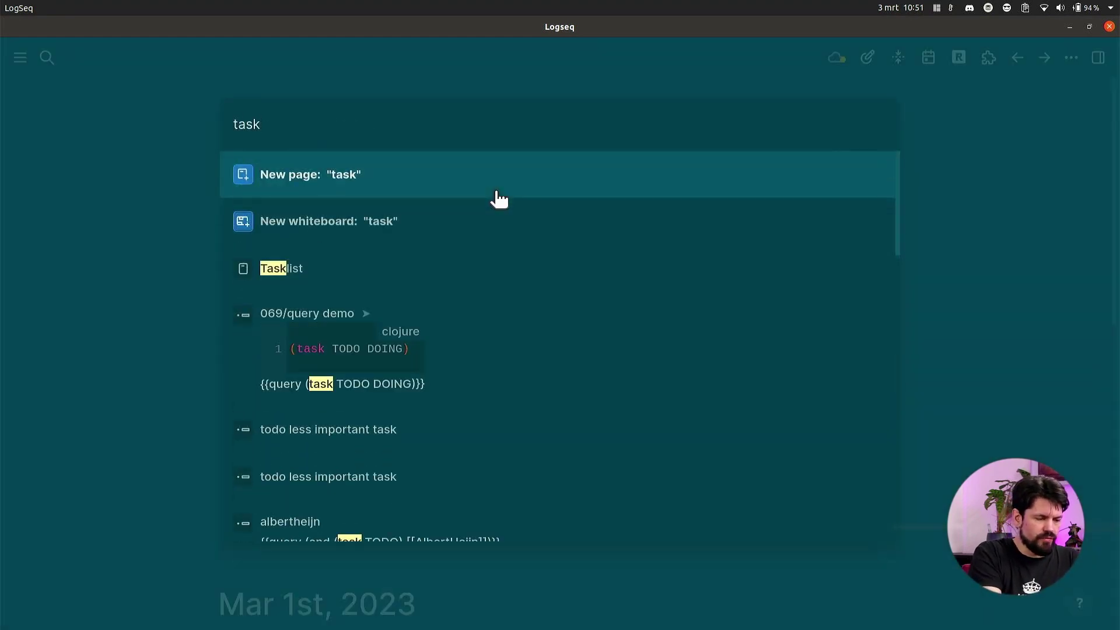
text(l)
key(Down)
key(Down)
key(Return)
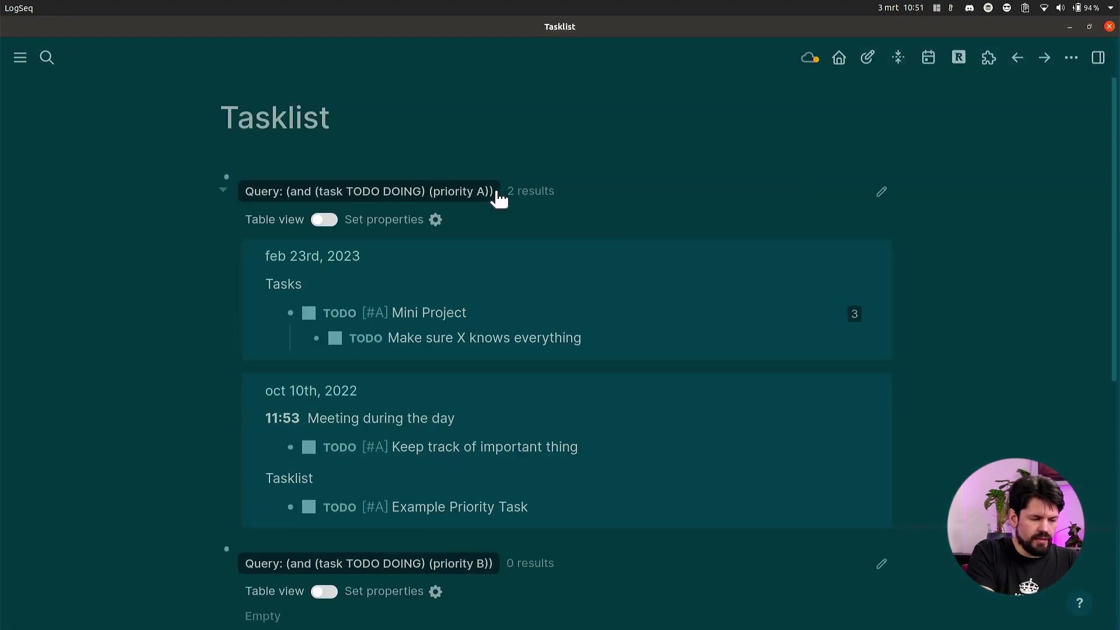
scroll(439, 306, down, 3)
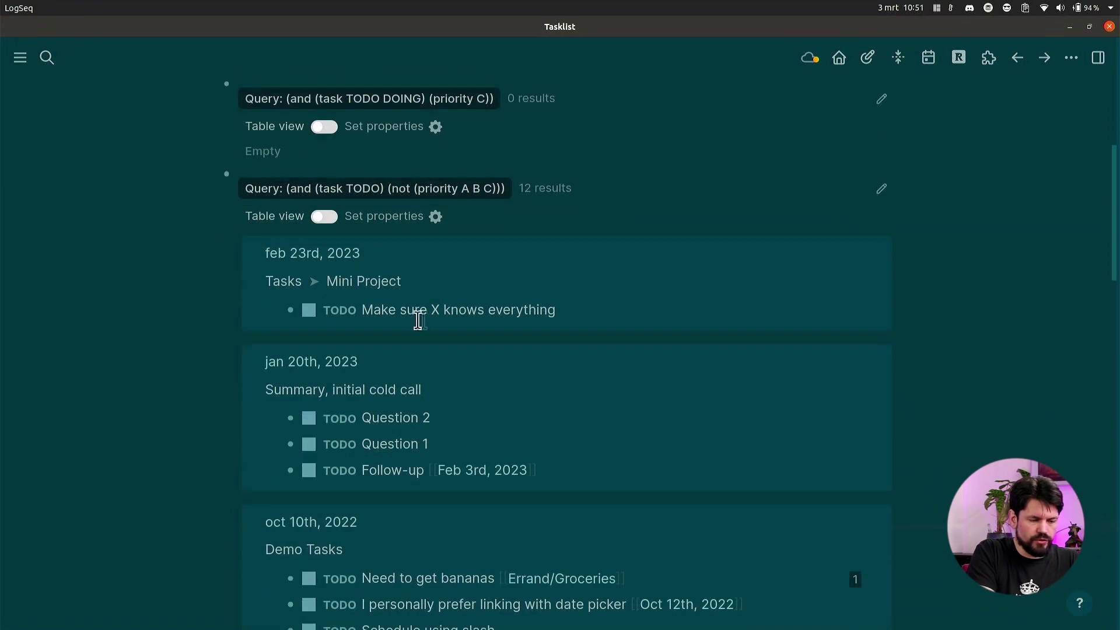
click(427, 314)
key(ctrl+shift+c)
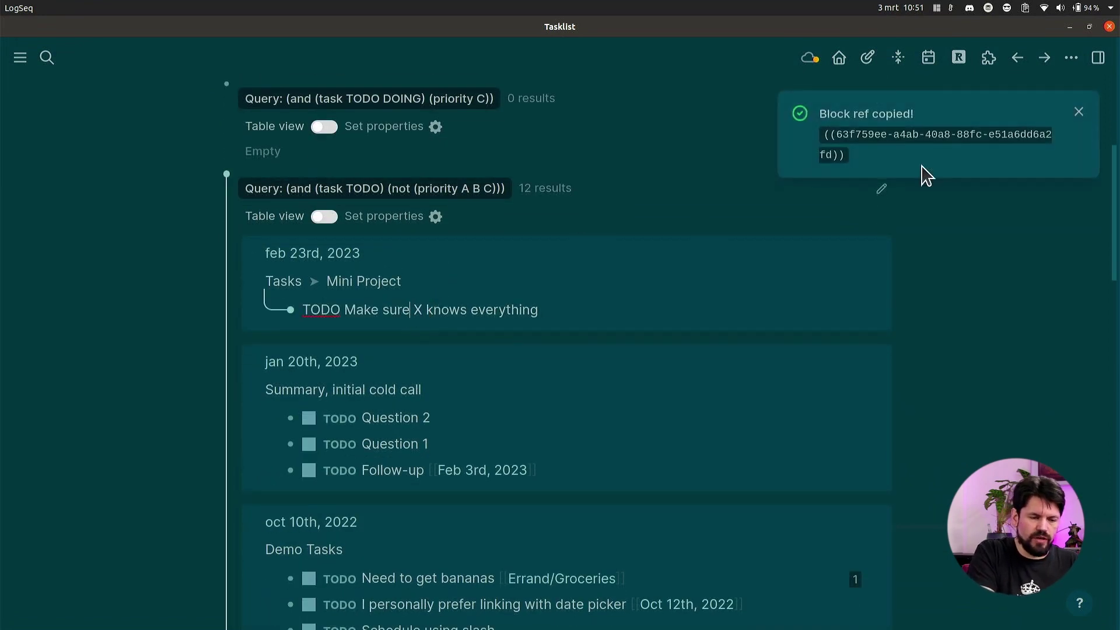
Back in the Mar 3rd journal, paste the task reference under Tasks and after **10:51** in Log
click(1017, 58)
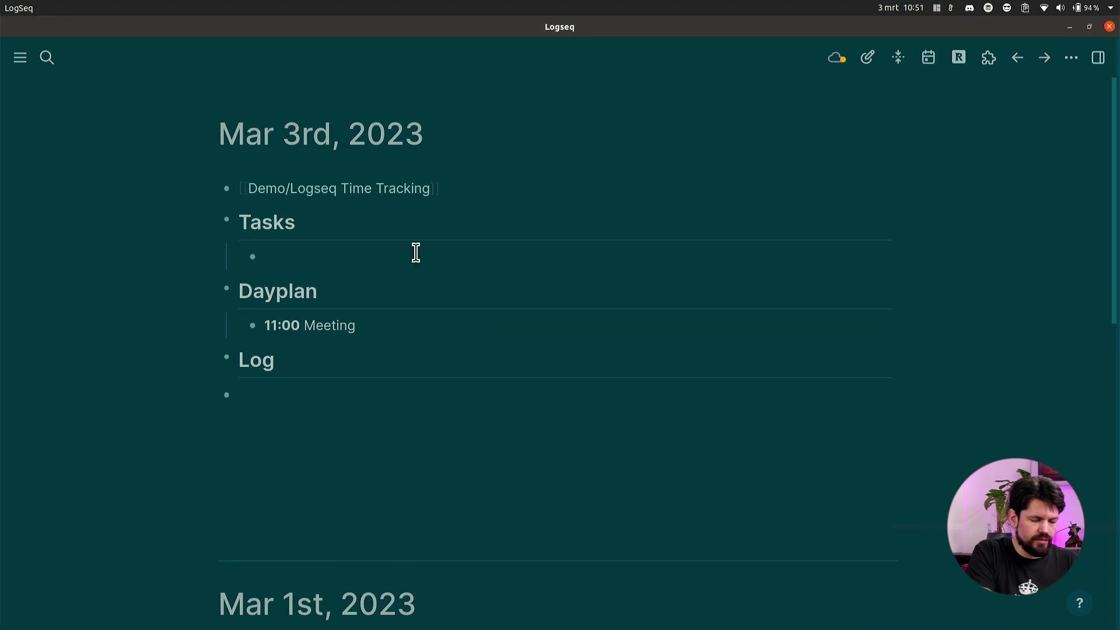
key(ctrl+v)
key(Return)
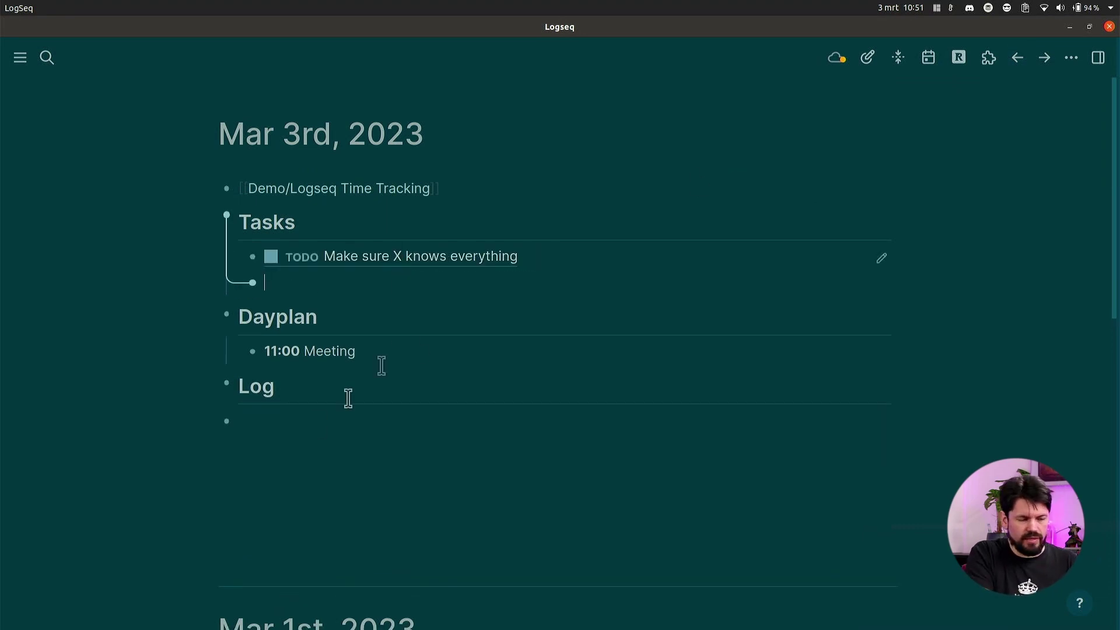
click(330, 422)
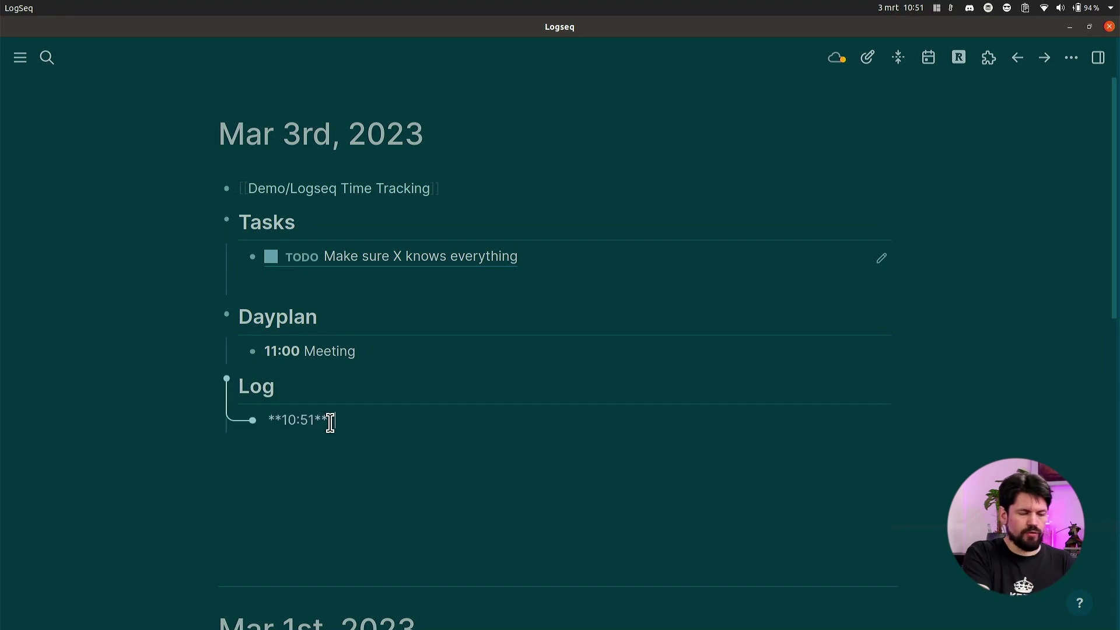
click(565, 259)
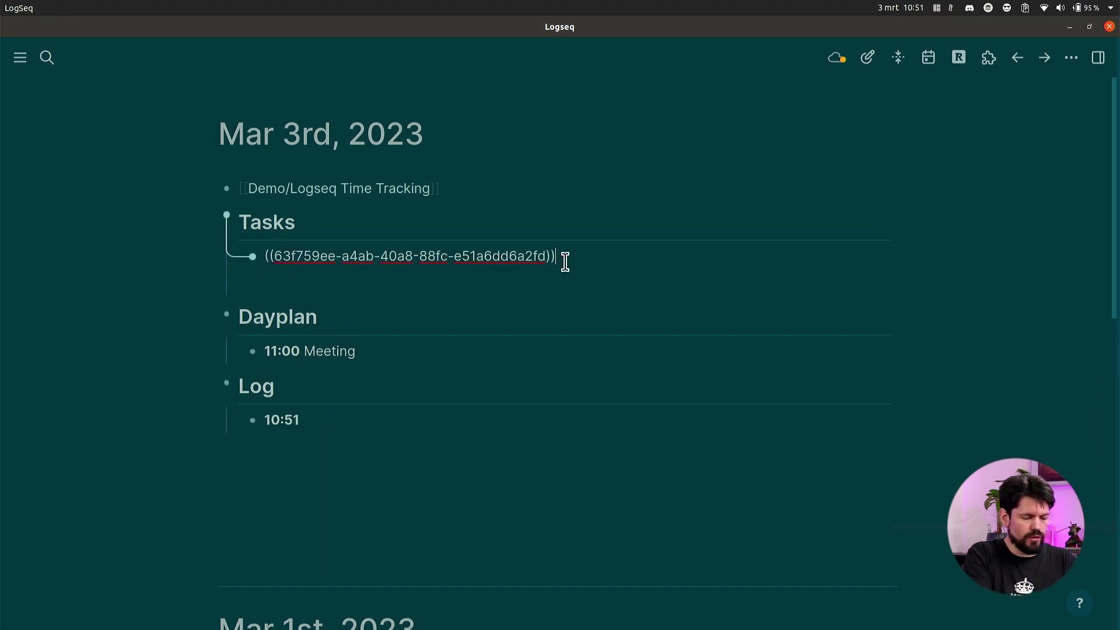
key(ctrl+a)
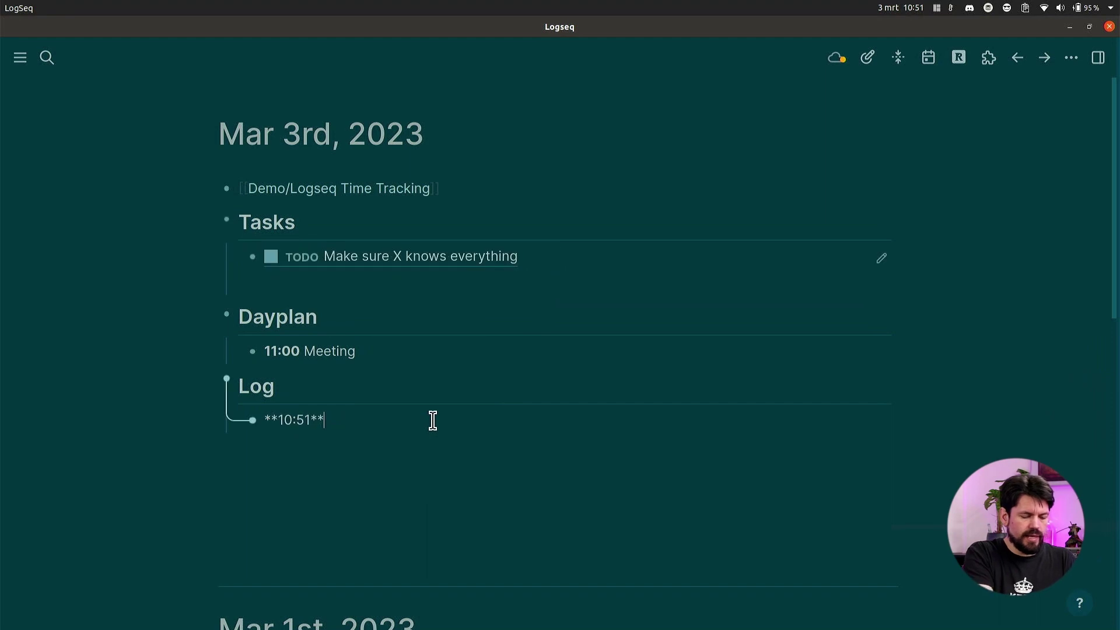
key(ctrl+v)
Add a nested note line under the 10:51 entry, beginning with 'Writing'
key(Return)
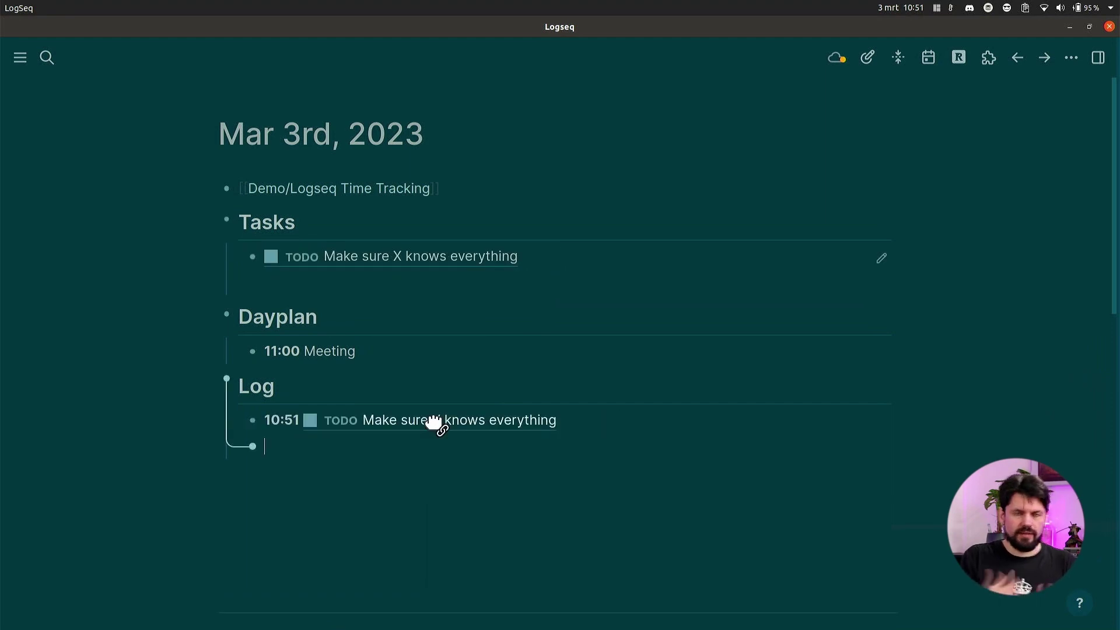
key(Tab)
click(435, 421)
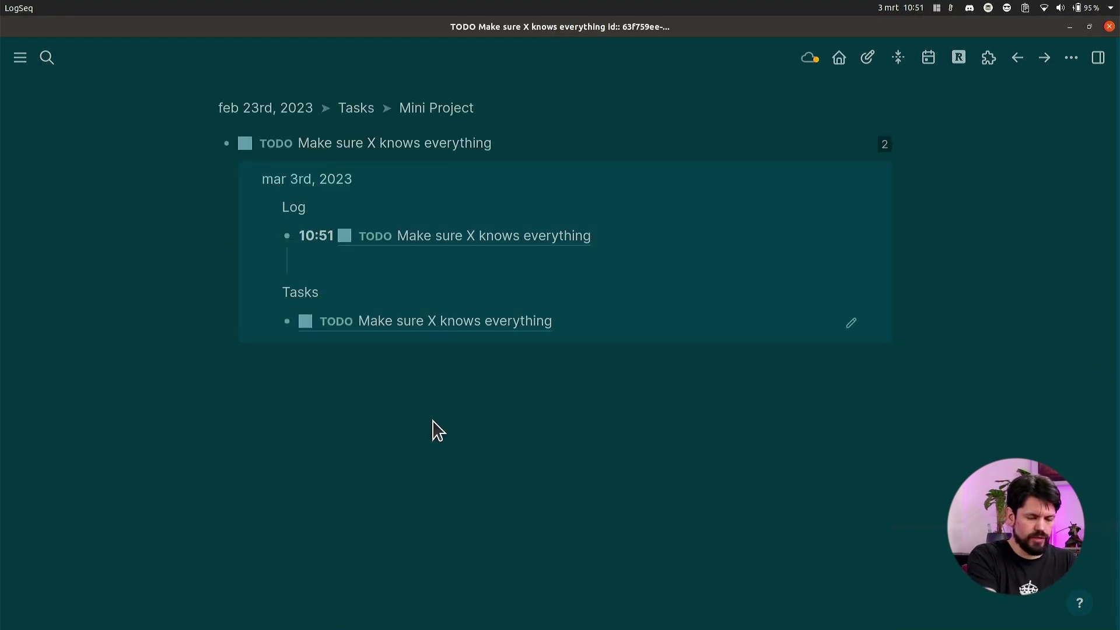
key(ctrl+bracketleft)
text(Writing)
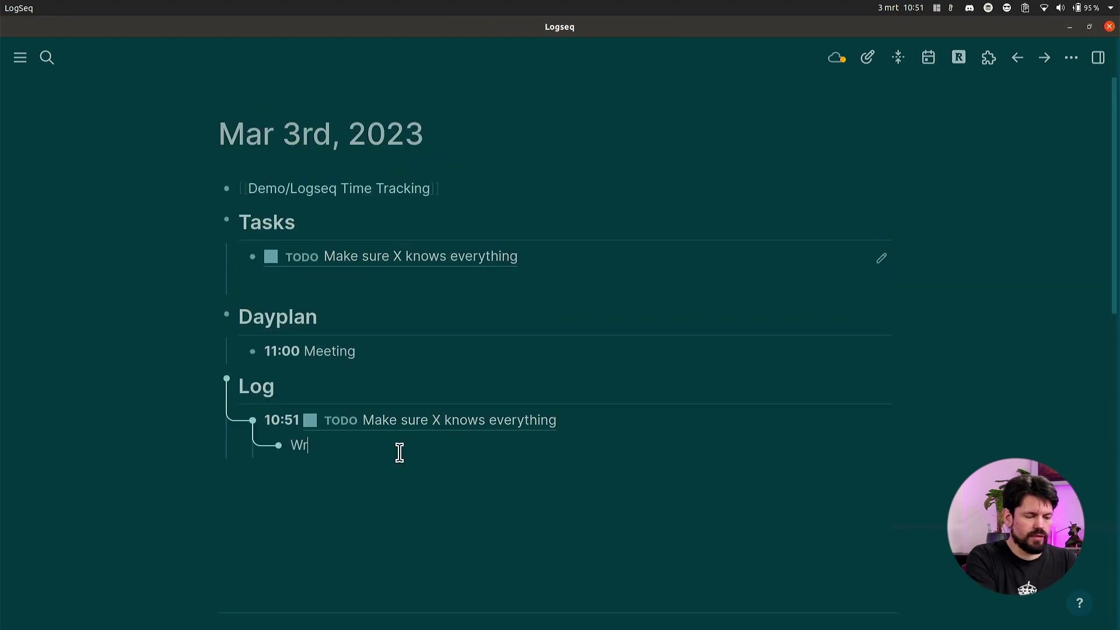
Clock 22s on the task while completing the note, then start a new **10:51** Co-worker log bullet
click(342, 420)
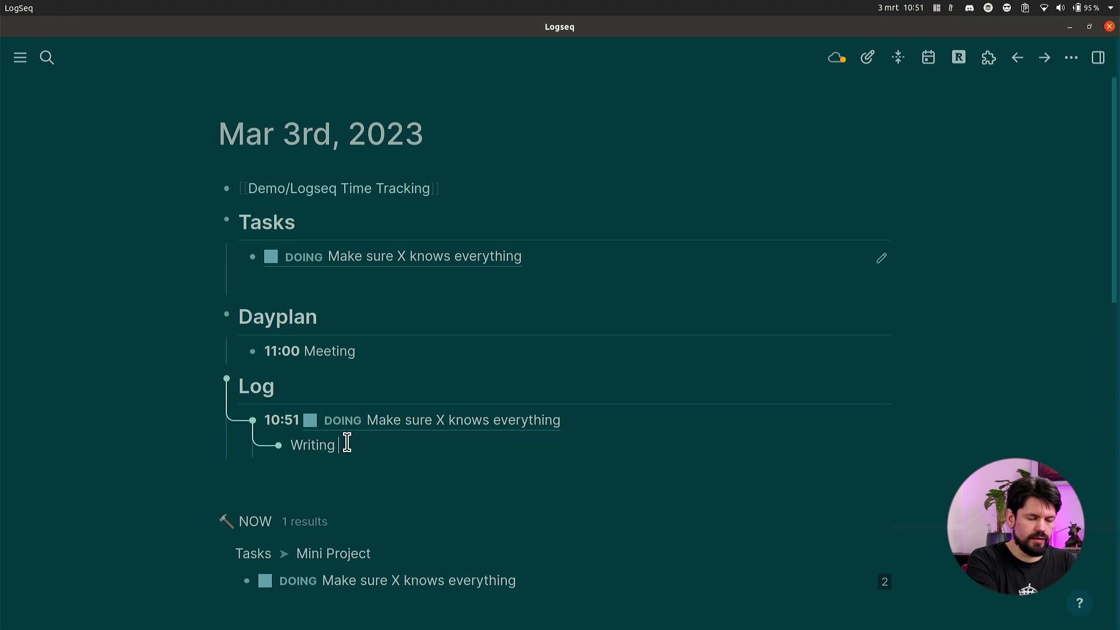
click(346, 443)
text(email to X )
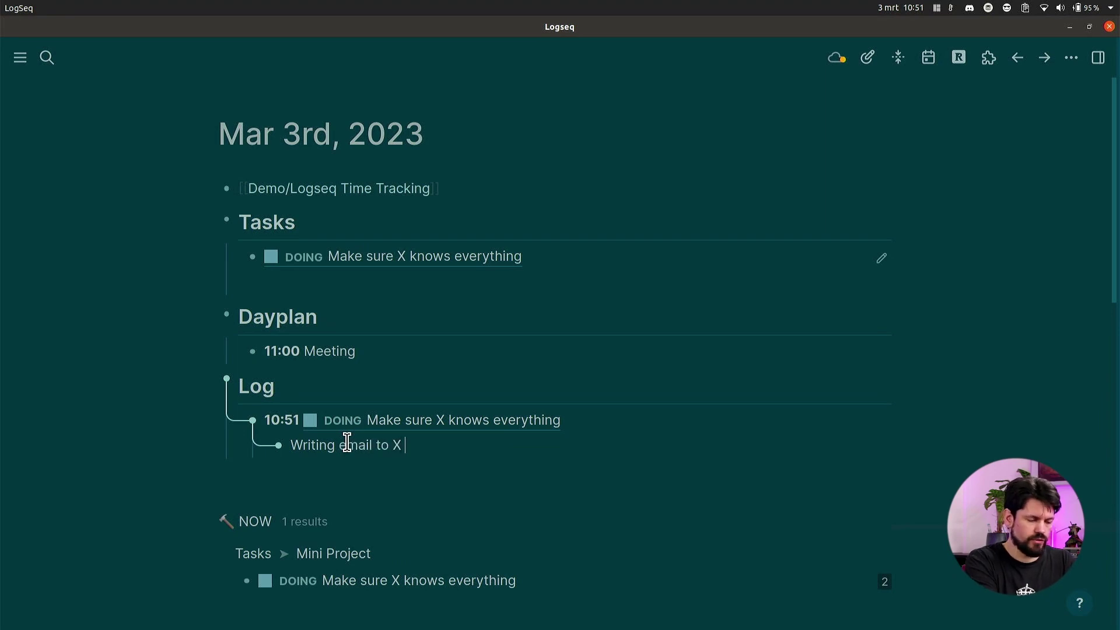
text(so he knows wha)
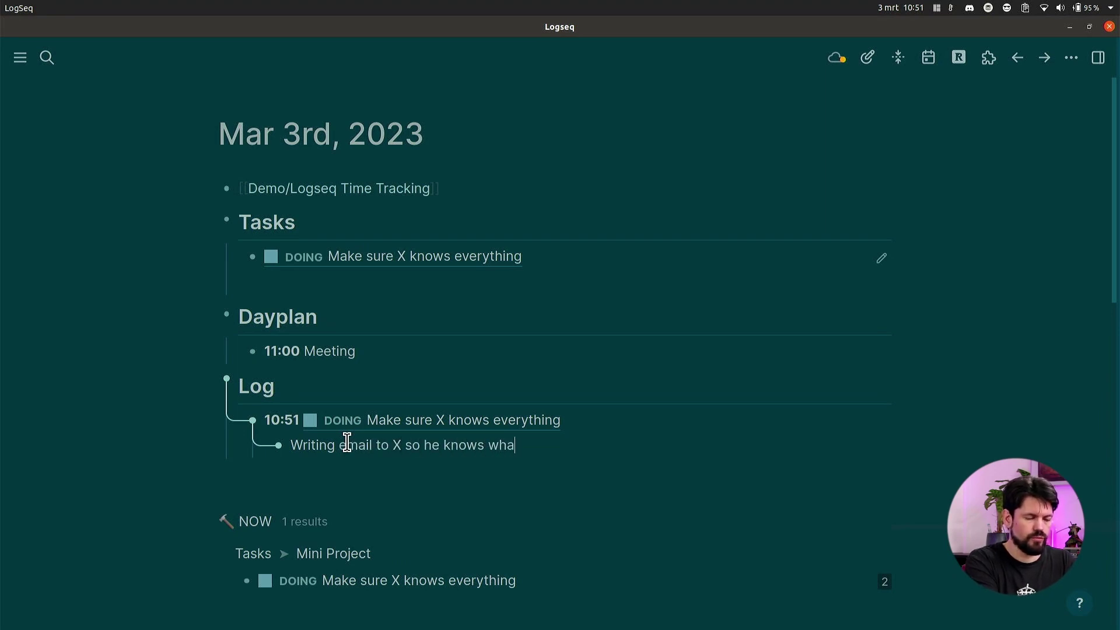
text(t to do. )
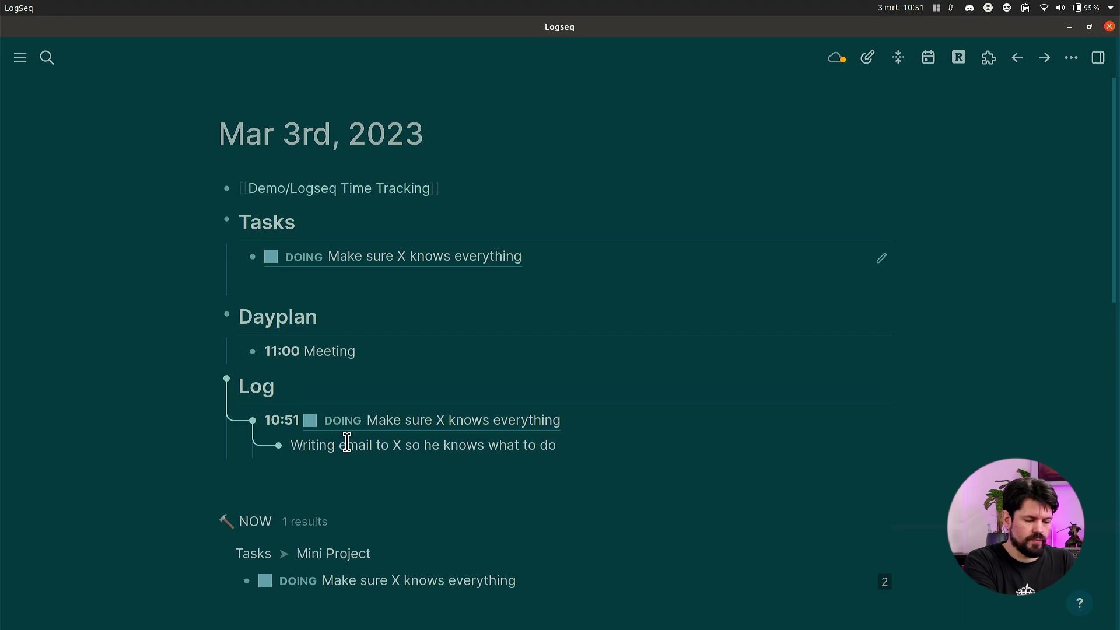
text(with details)
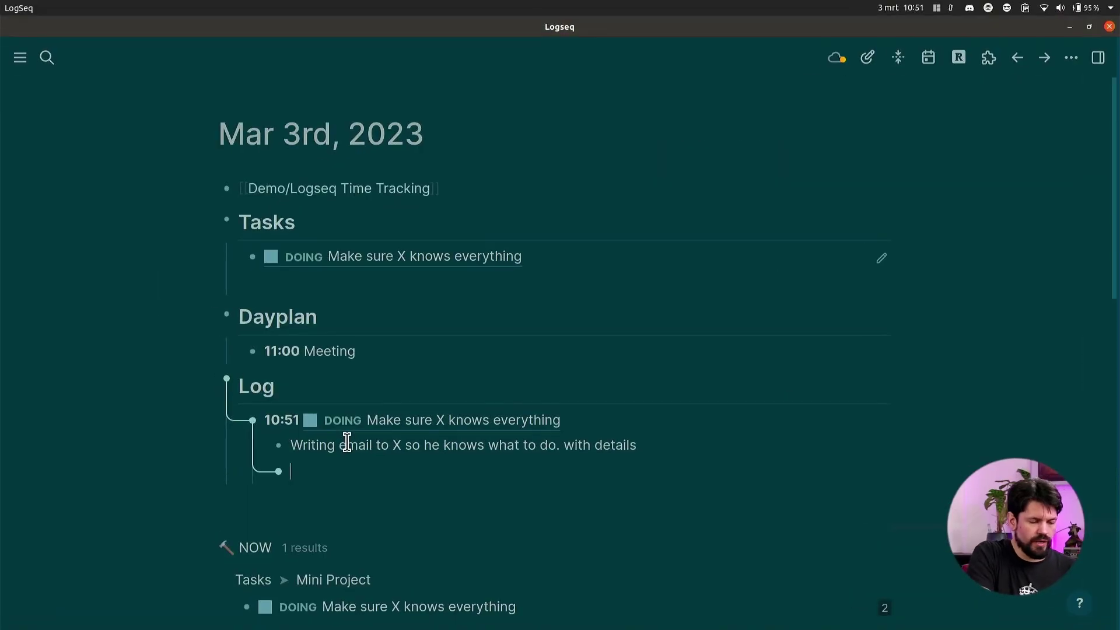
click(348, 421)
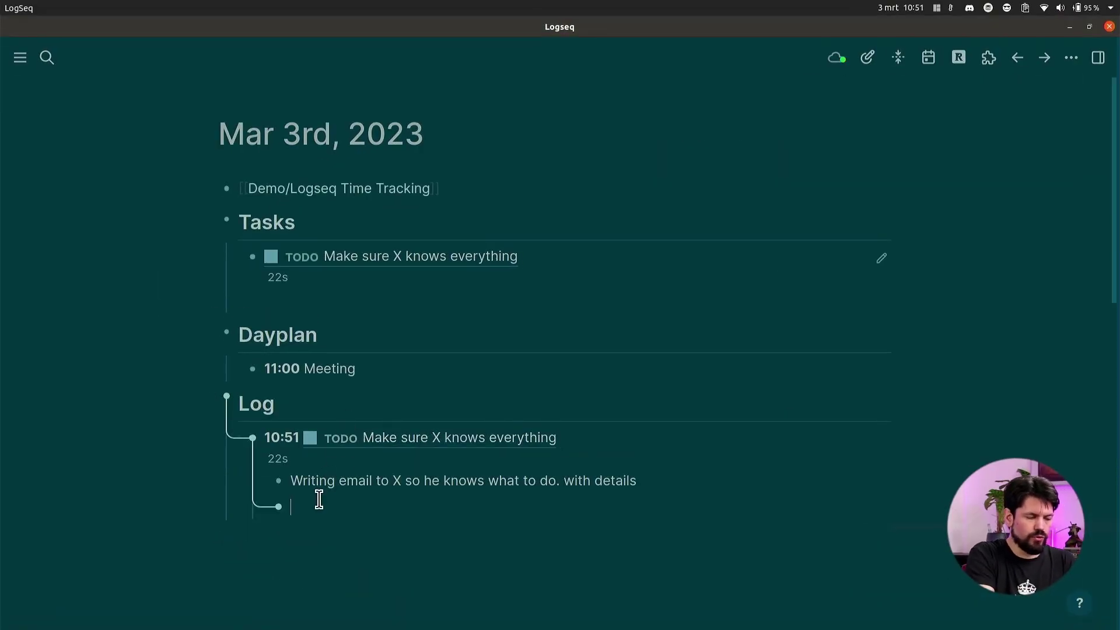
key(shift+Tab)
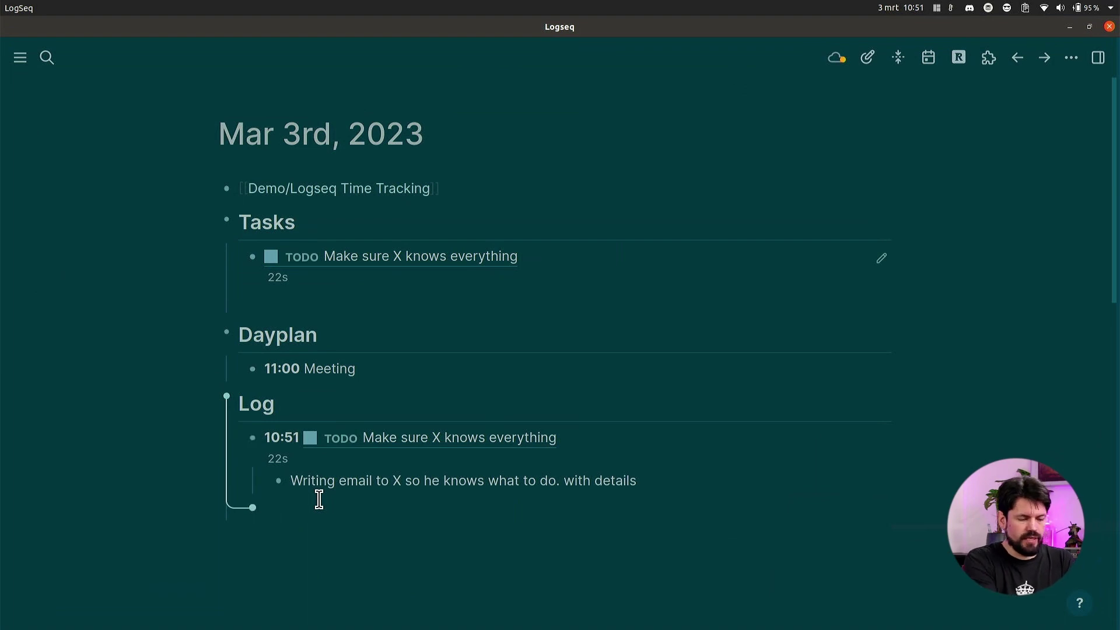
text(**10:51** Co-worker asknug)
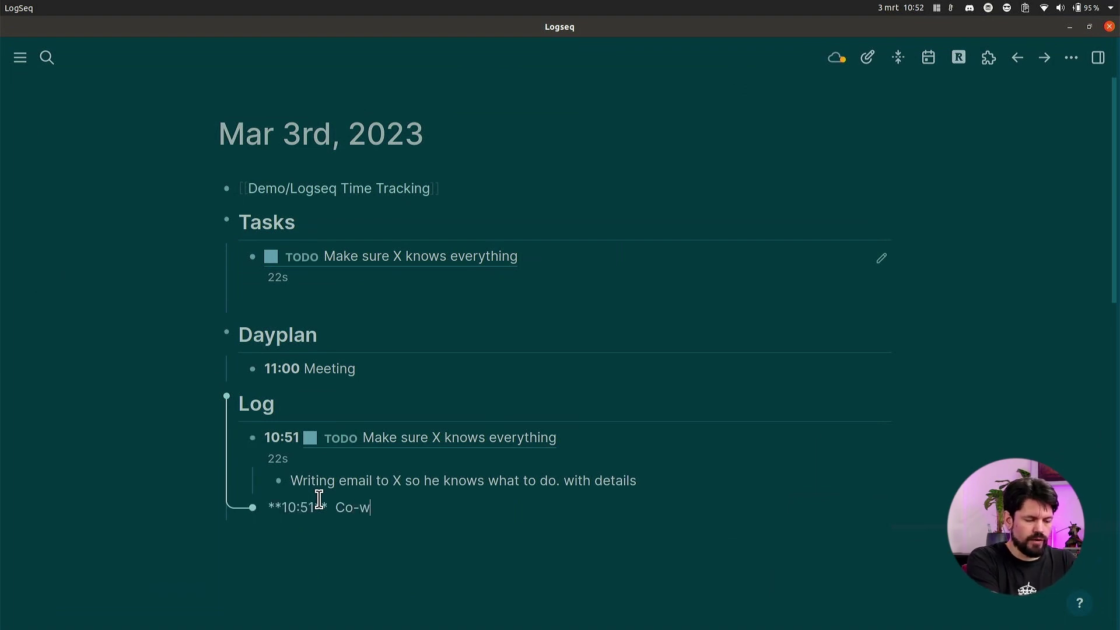
Finish the entry as 'Co-worker asking for coffee' and add a 'couple of things' bullet
key(BackSpace)
key(BackSpace)
key(BackSpace)
key(BackSpace)
text(ing for coffee)
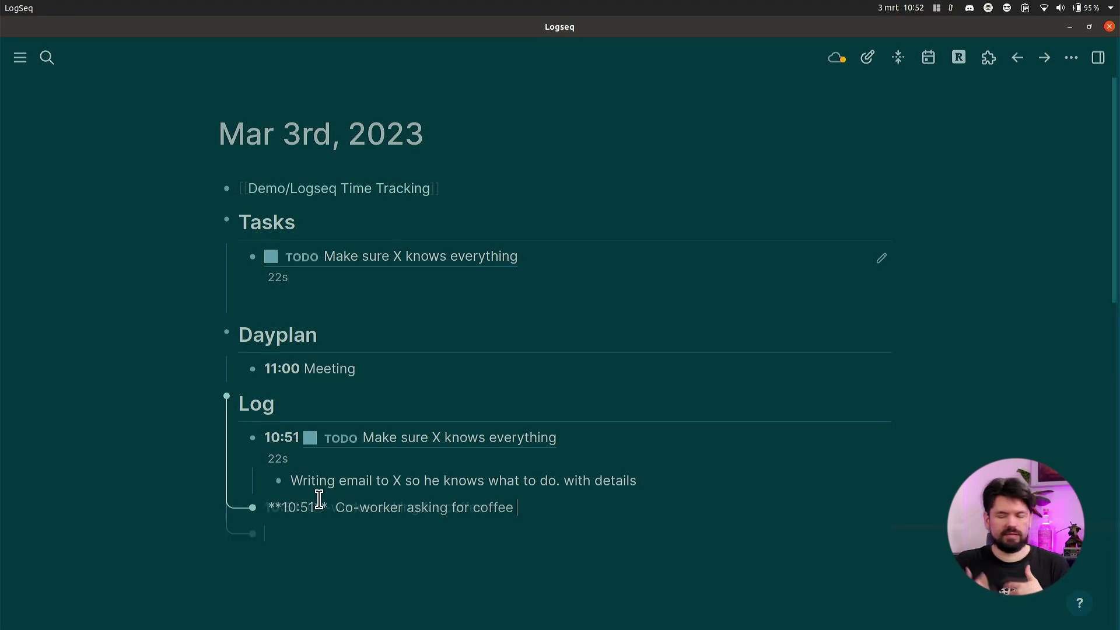
key(Return)
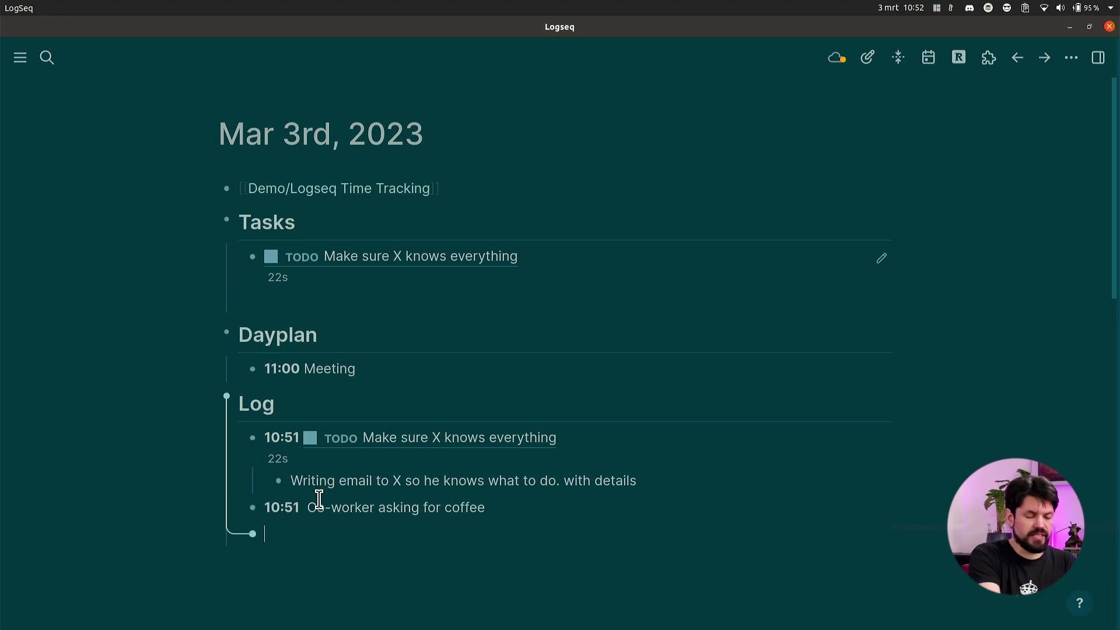
text(couple of things)
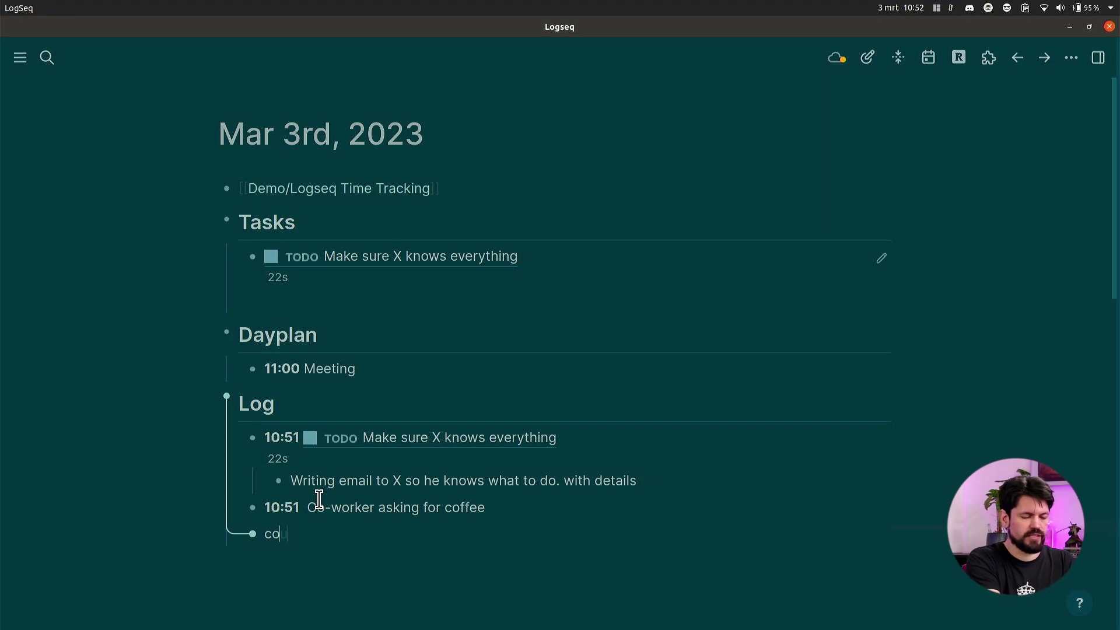
Add a 10:52 log bullet and paste the task's block reference after the timestamp
key(Return)
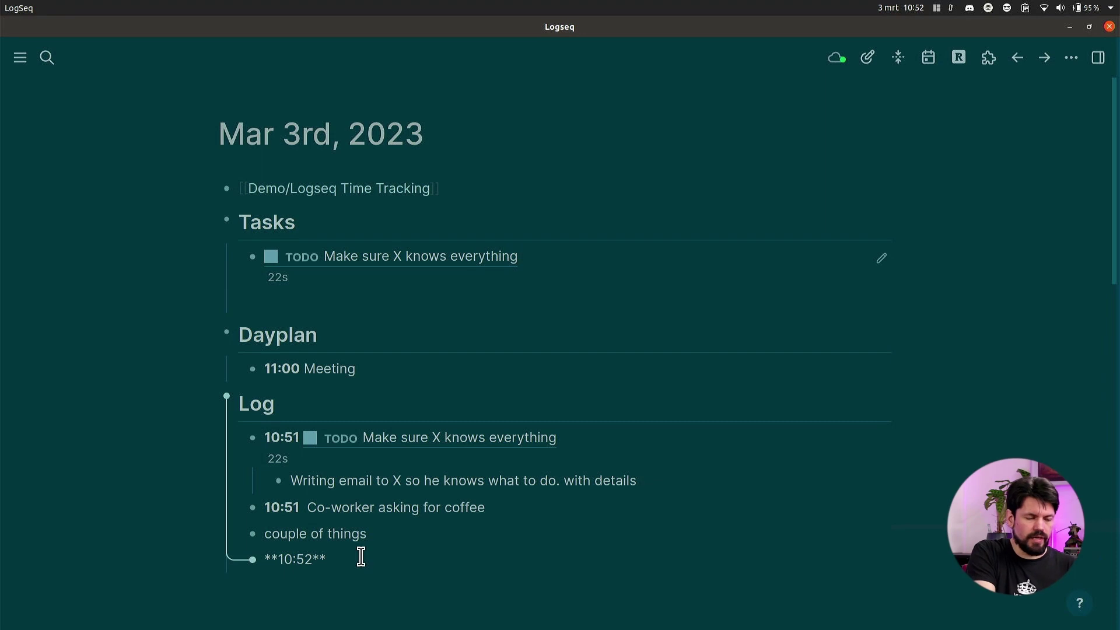
key(Up)
key(Up)
key(Up)
key(Up)
key(Up)
key(Down)
key(Down)
key(Down)
key(Down)
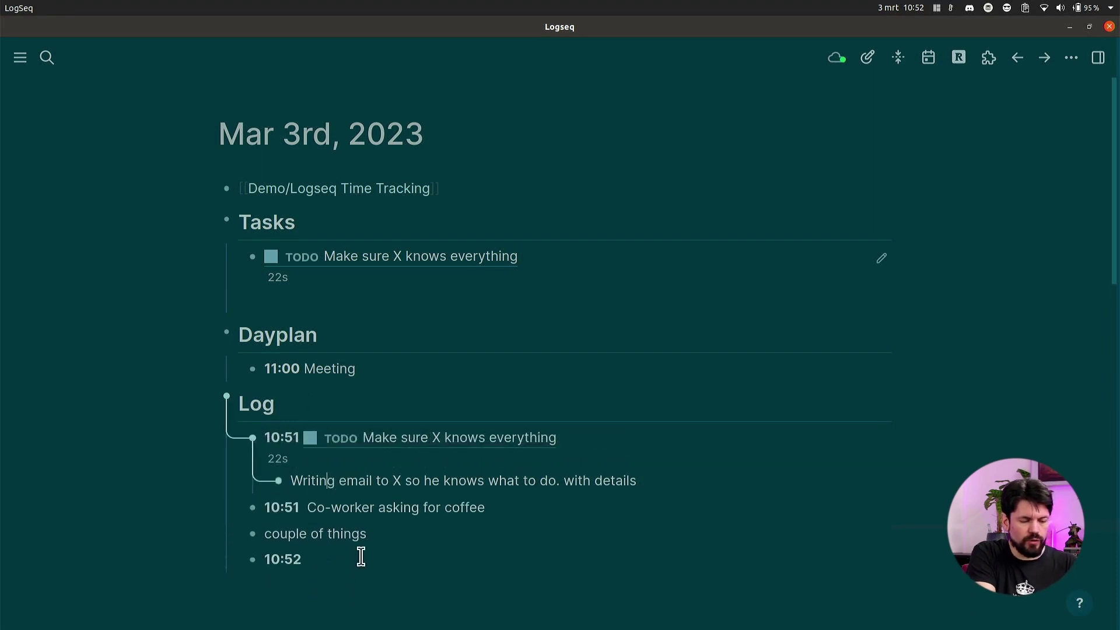
key(Down)
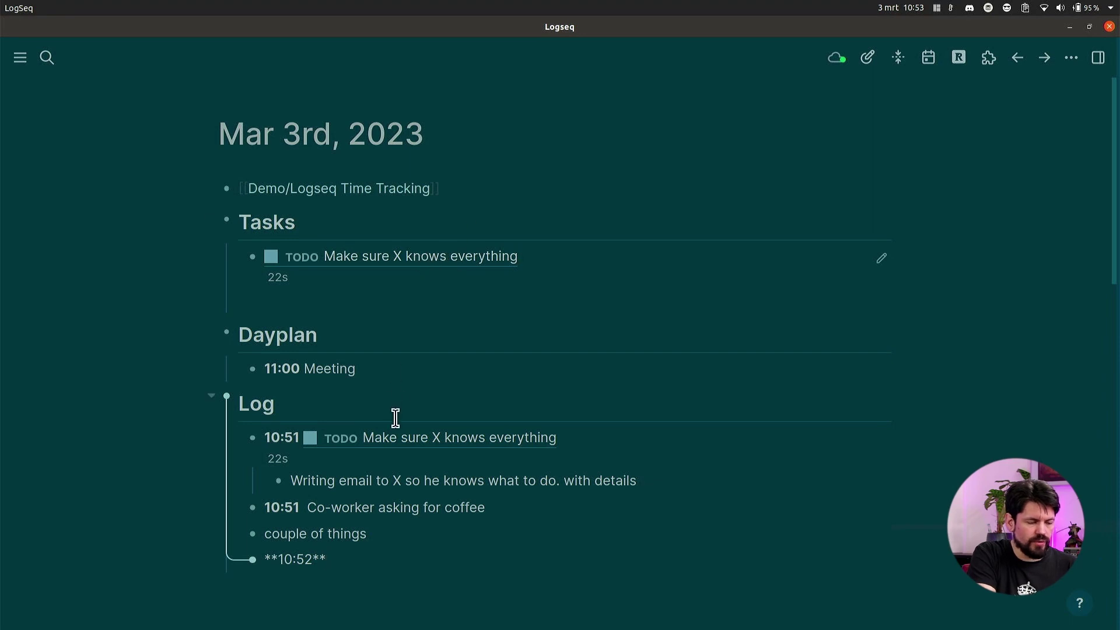
click(371, 558)
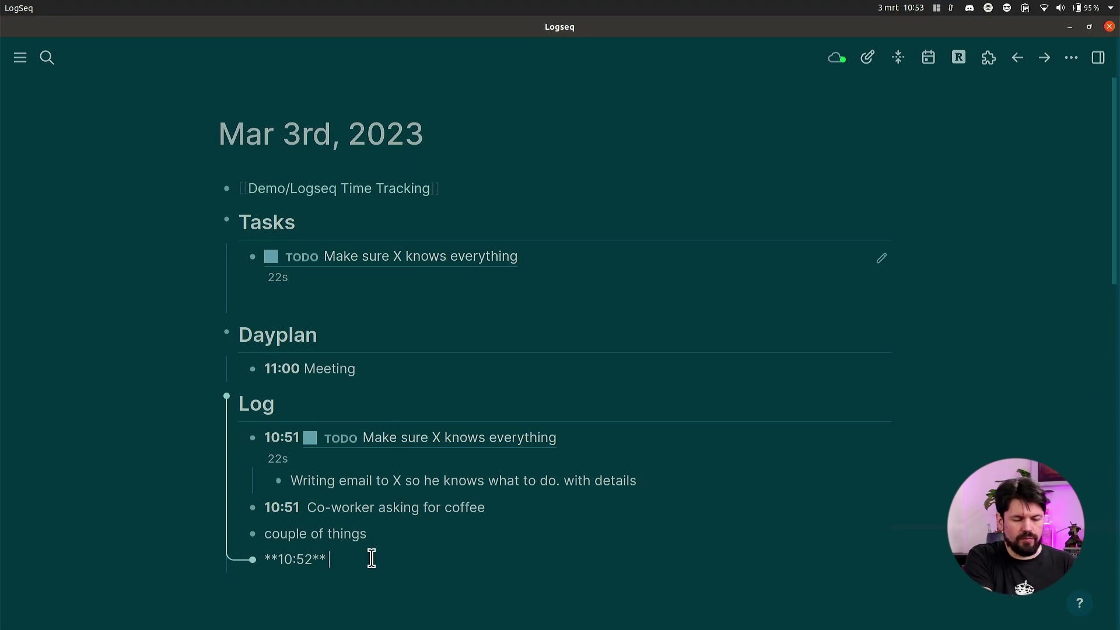
text(((63f7b9ee-a4ab-40a8-88fc-e51a6dd6a2fd)))
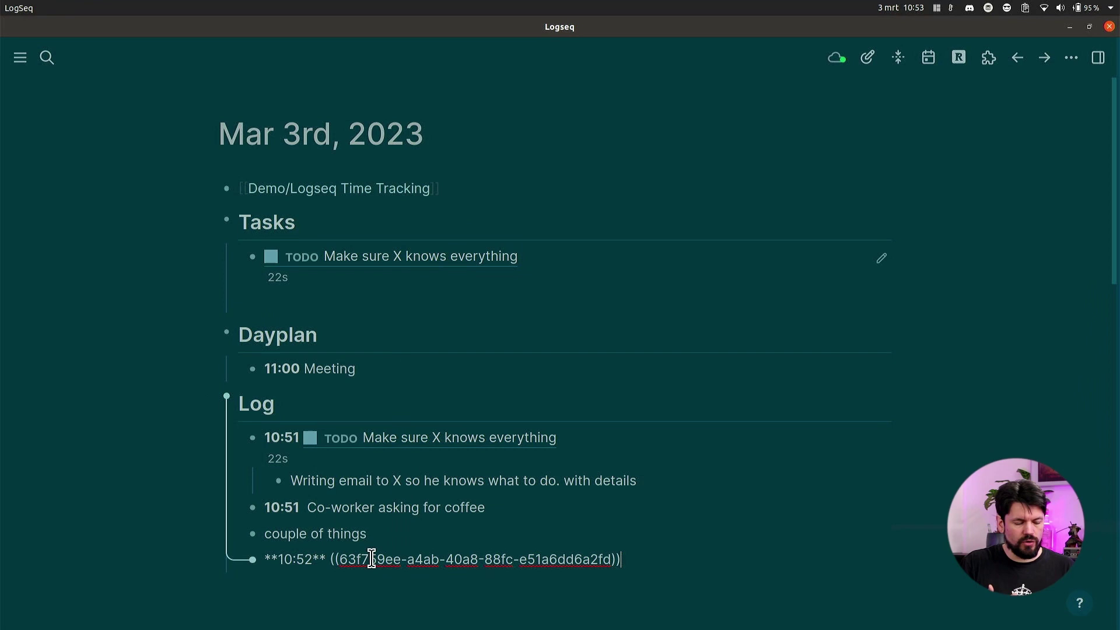
key(super+v)
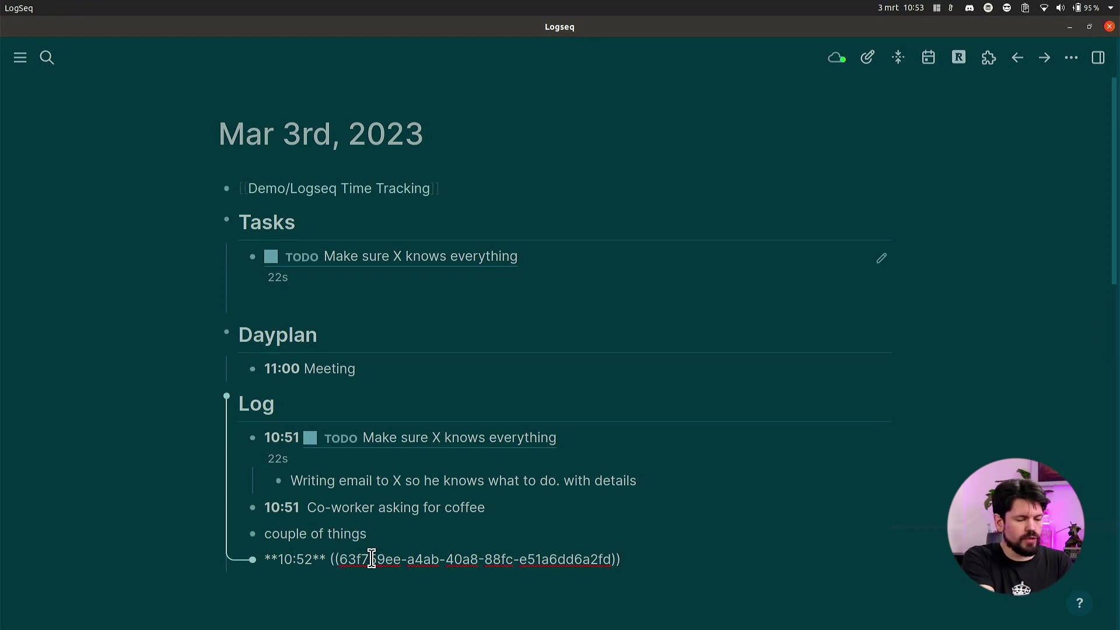
Restart the task's clock, note 'Continue work, finished email and send' under 10:52, and mark it DONE
key(Return)
key(Tab)
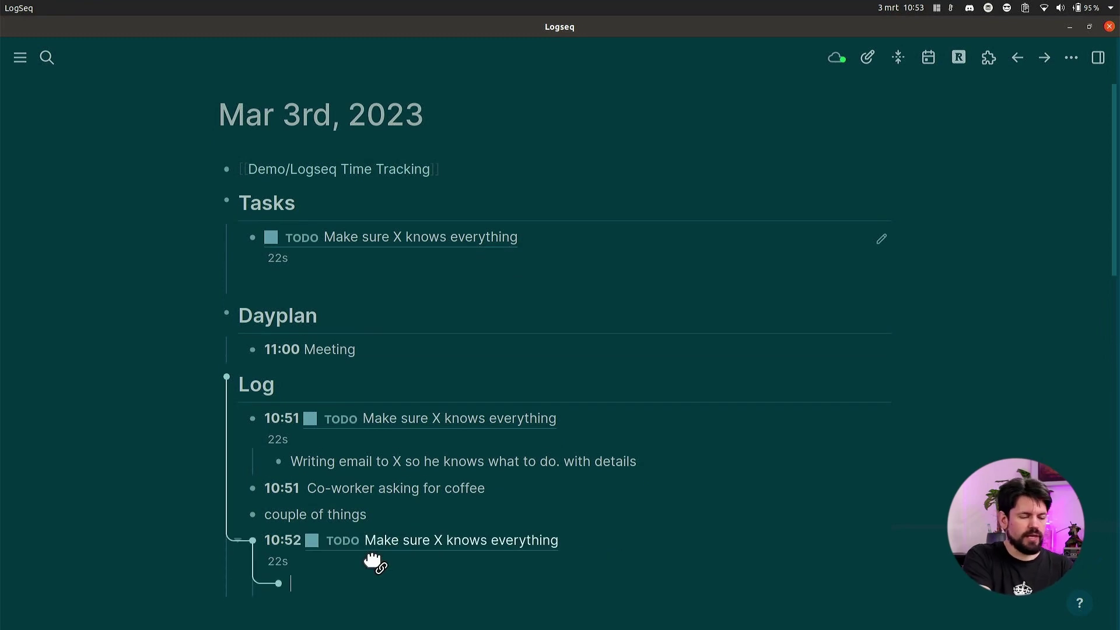
click(342, 541)
text(Continue work, finsih)
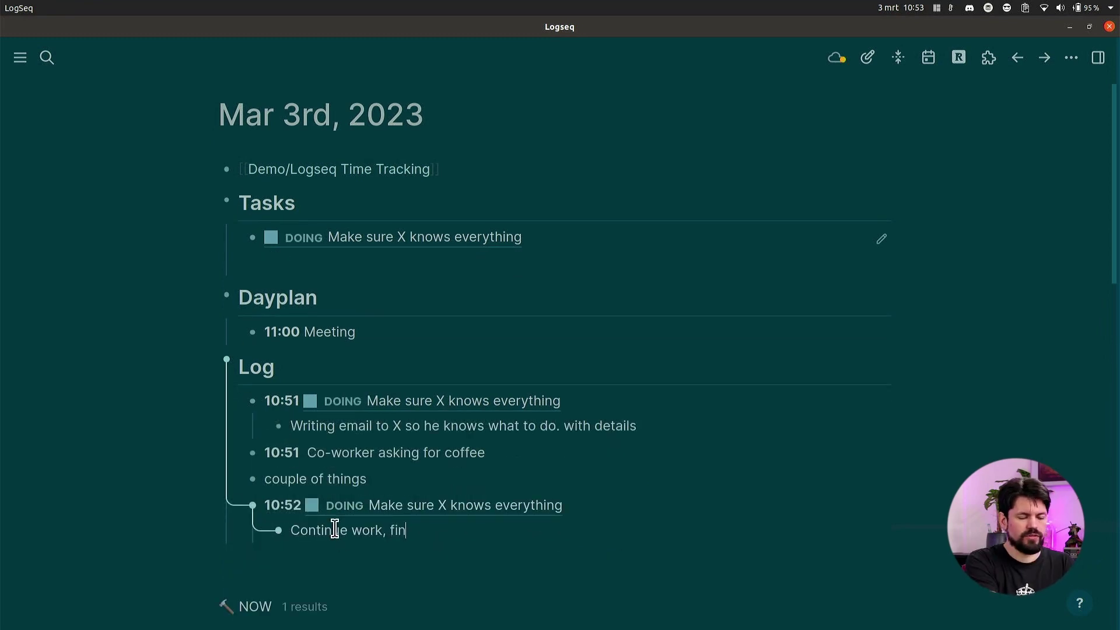
key(BackSpace)
key(BackSpace)
key(BackSpace)
text(shed email and send)
key(Return)
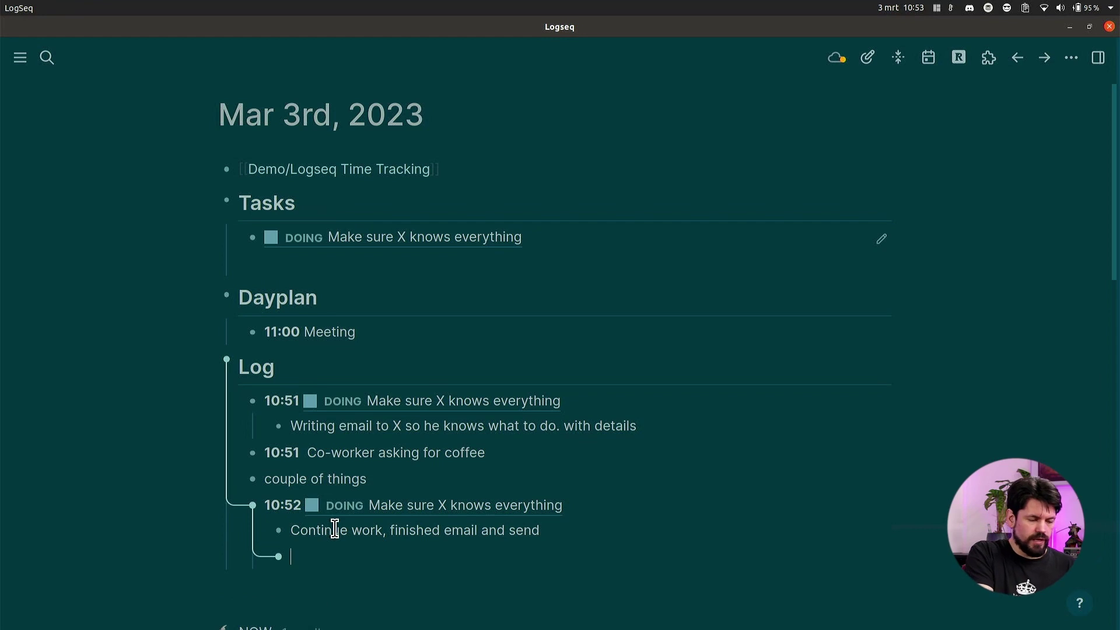
click(313, 506)
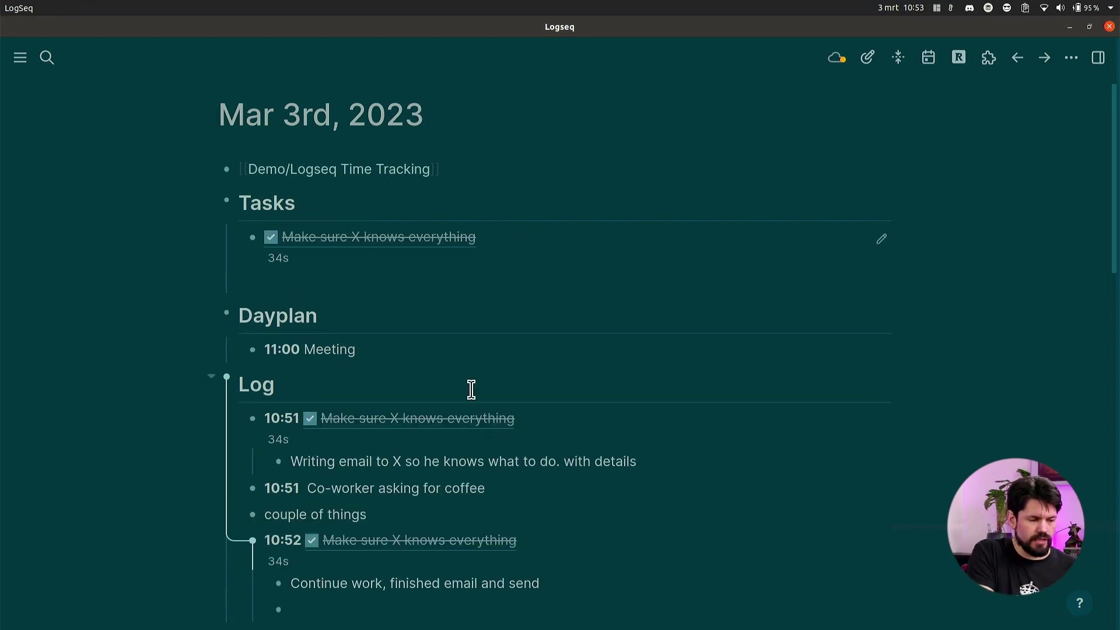
click(282, 265)
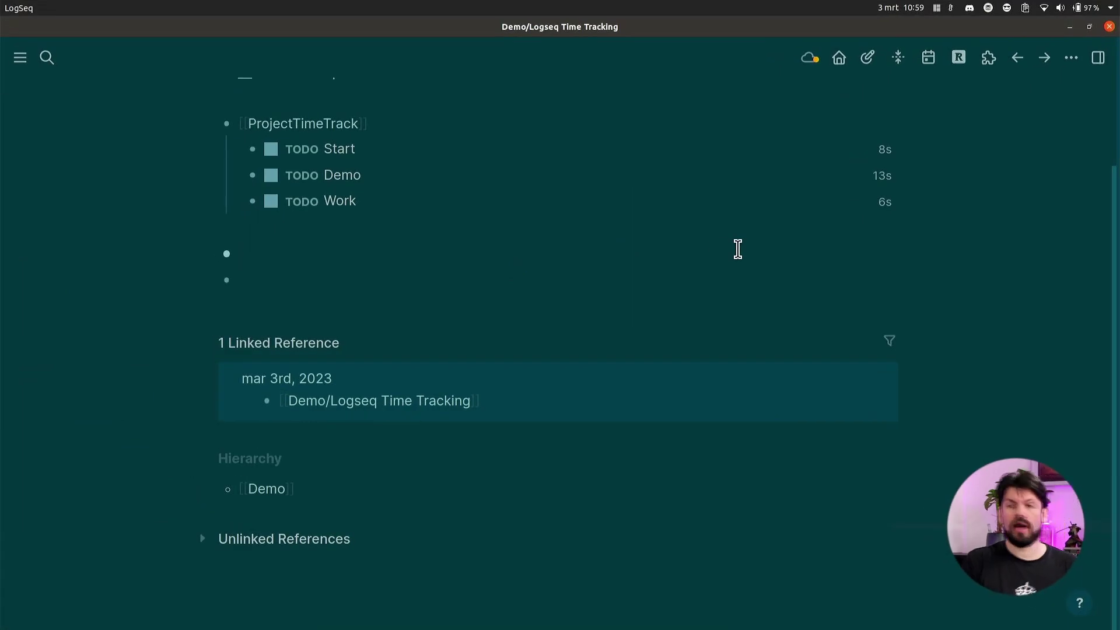
Insert a query (and (task TODO DOING DONE) [[ProjectTimeTrack]]) and render its 2 results
text(/)
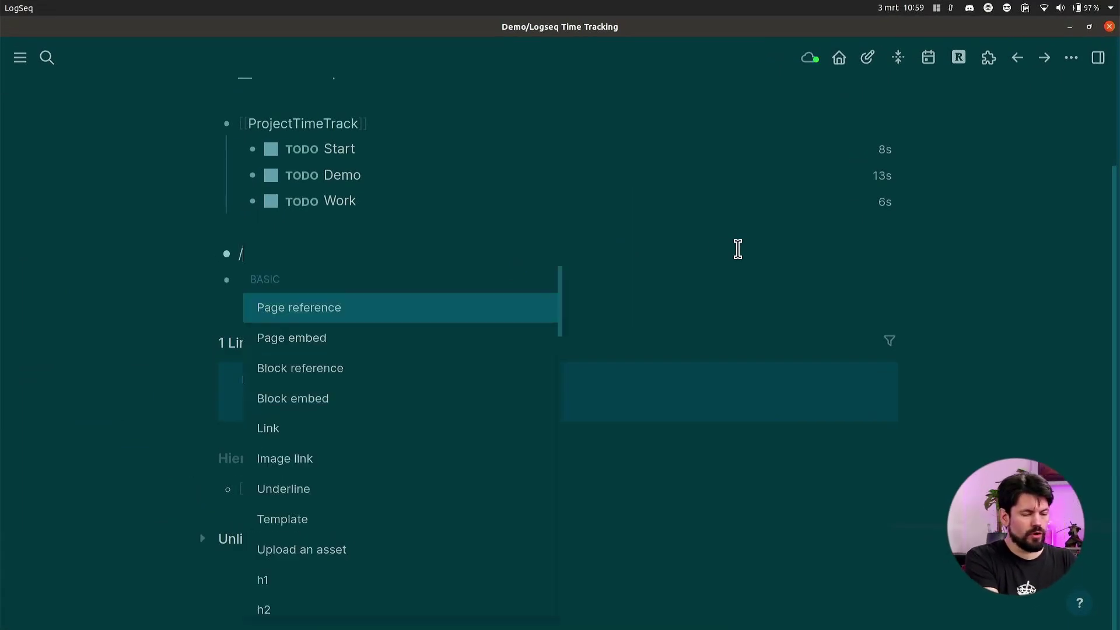
text(query)
key(Return)
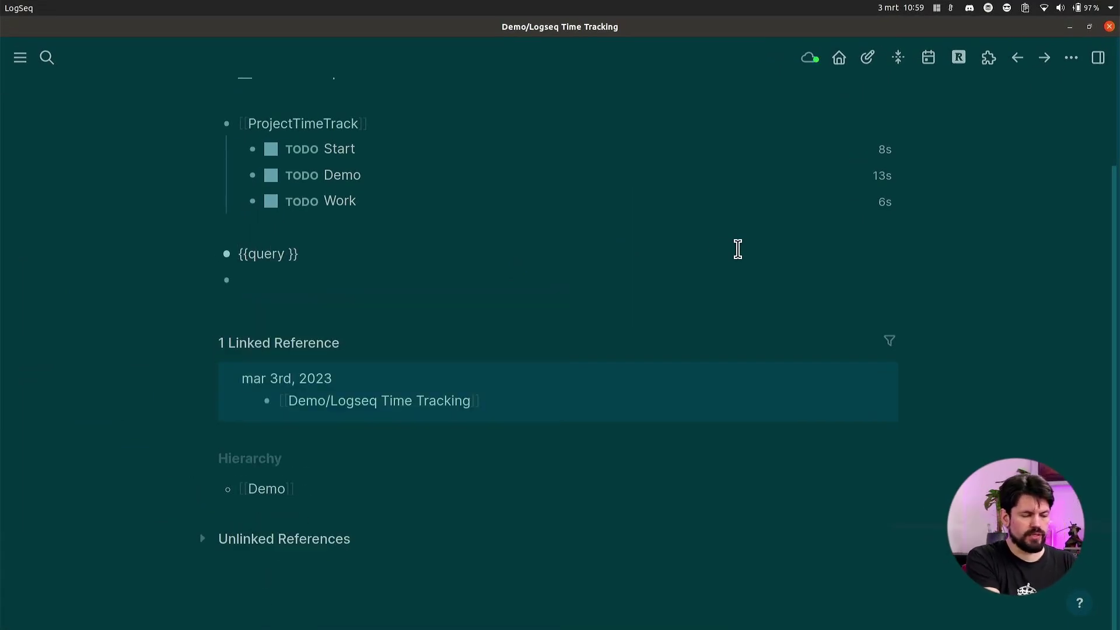
text(()
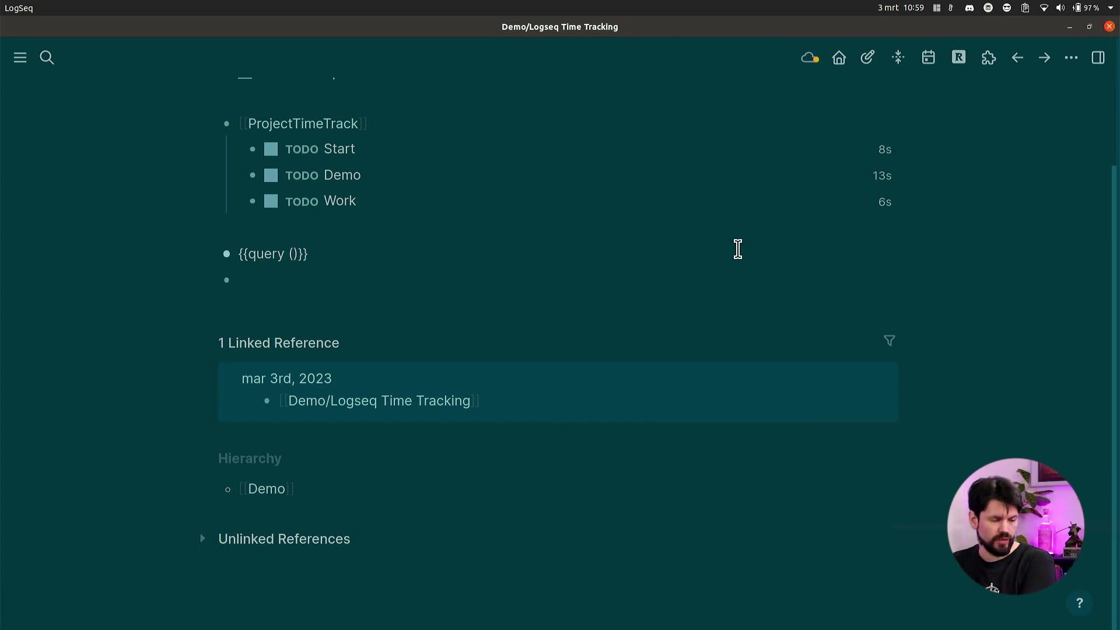
text(and )
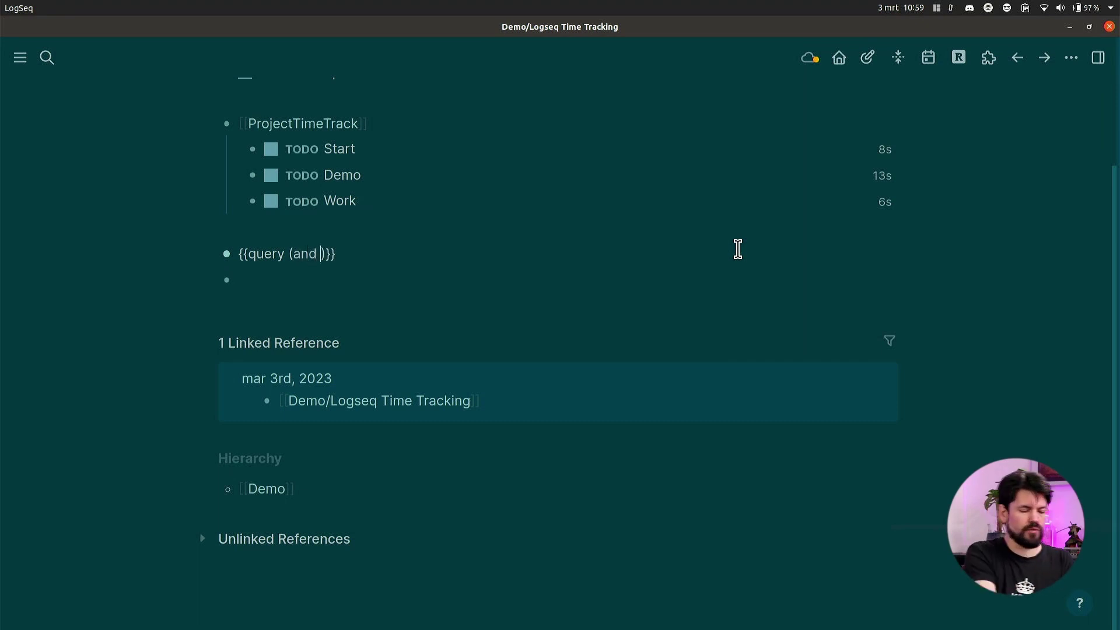
text((t)
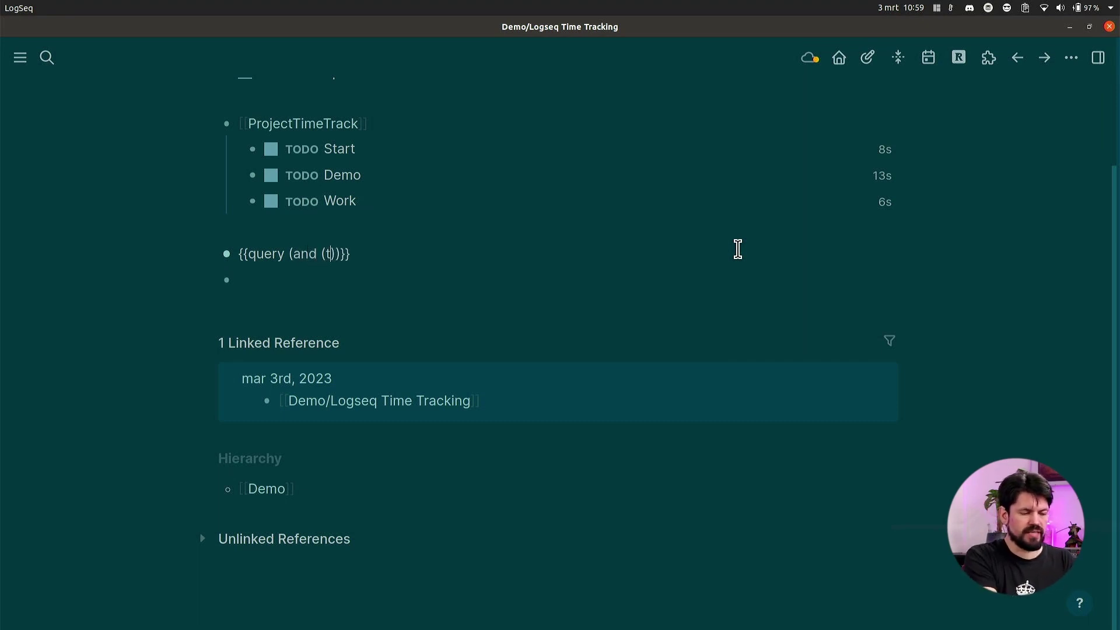
text(ask TODO DOING)
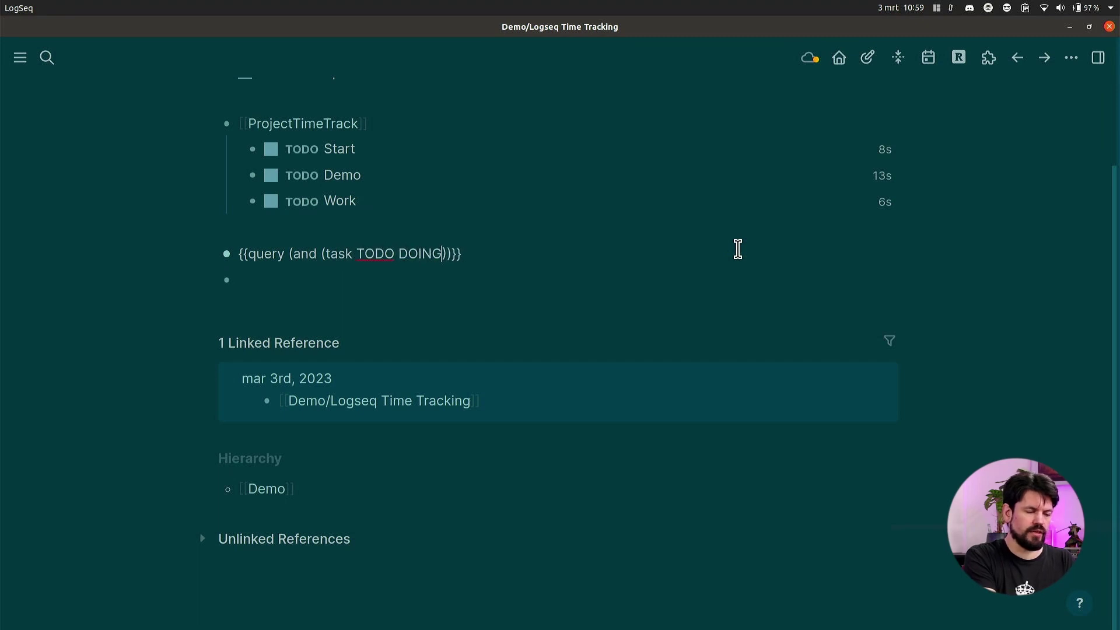
text( DONE))
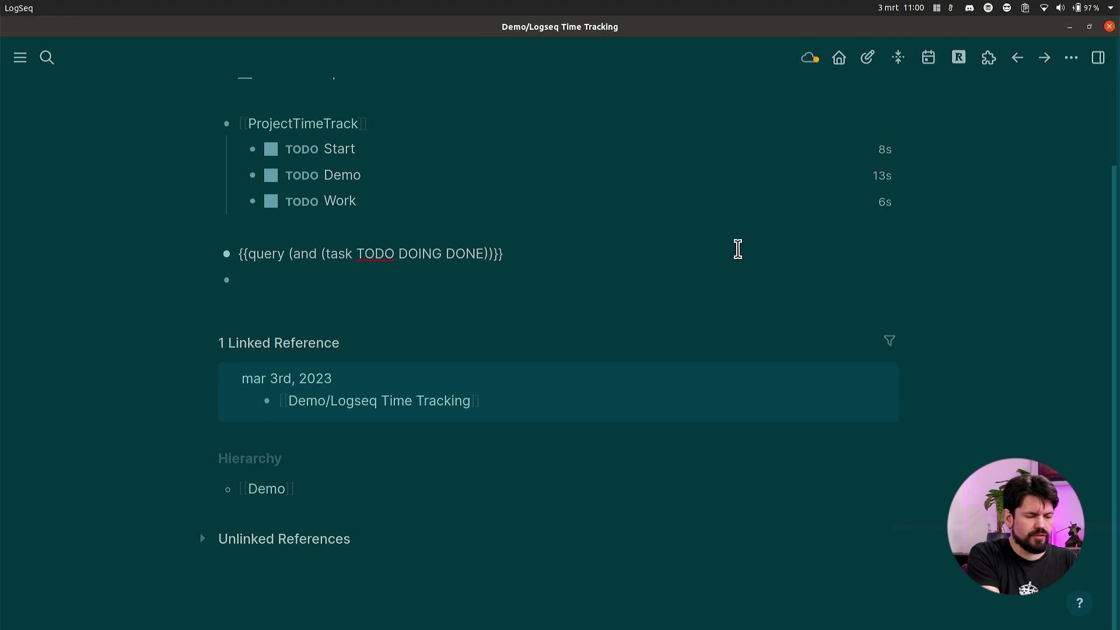
text( [[Po)
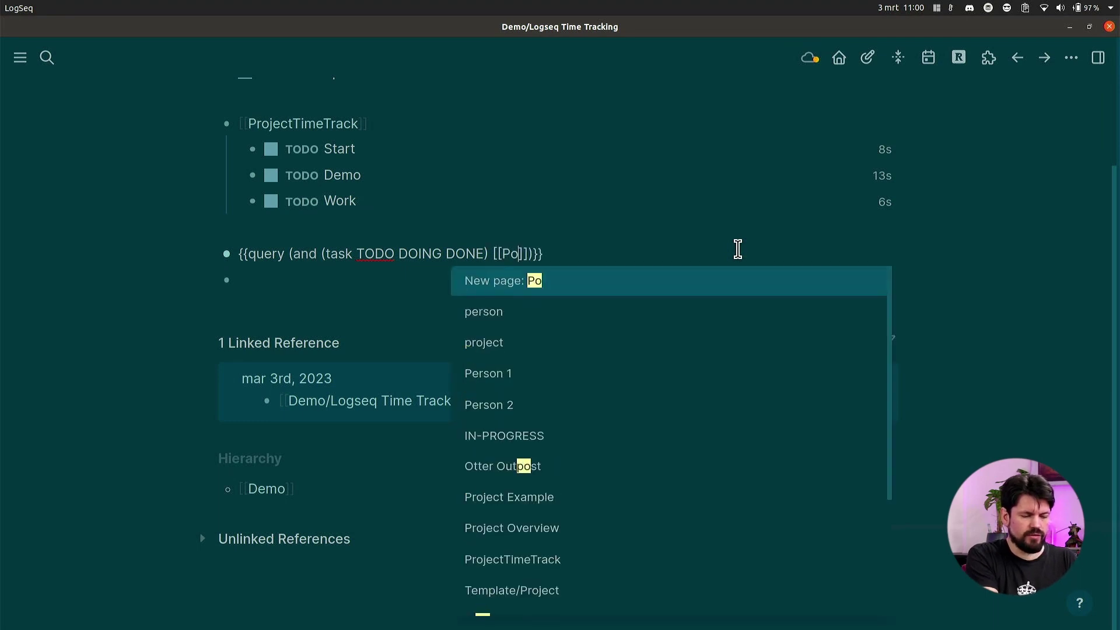
key(BackSpace)
text(roject)
key(Down)
key(Down)
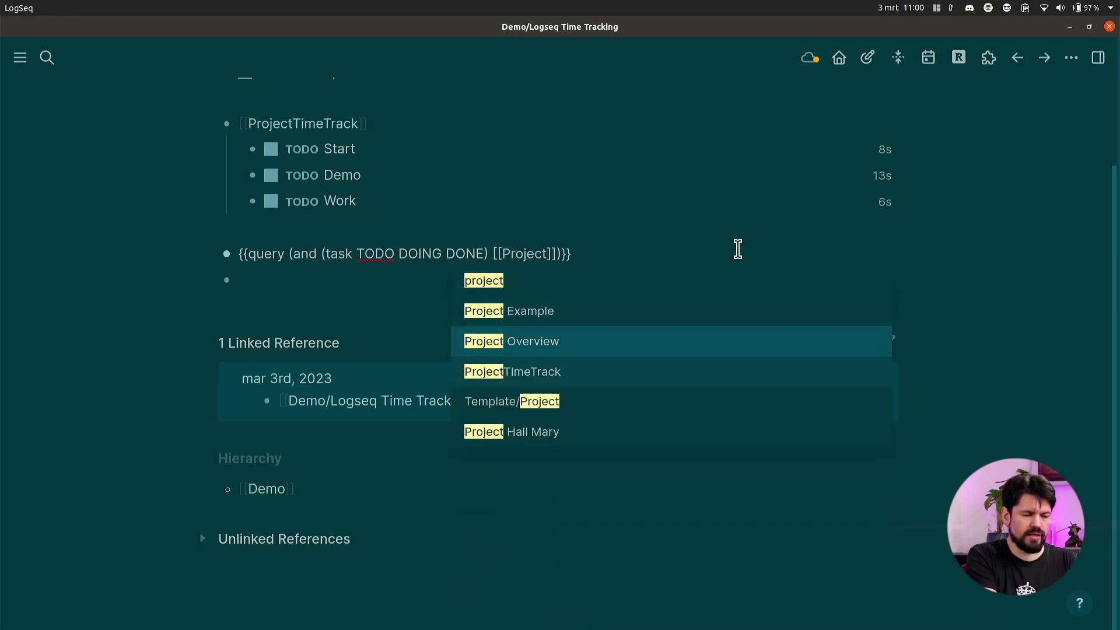
key(Down)
key(Return)
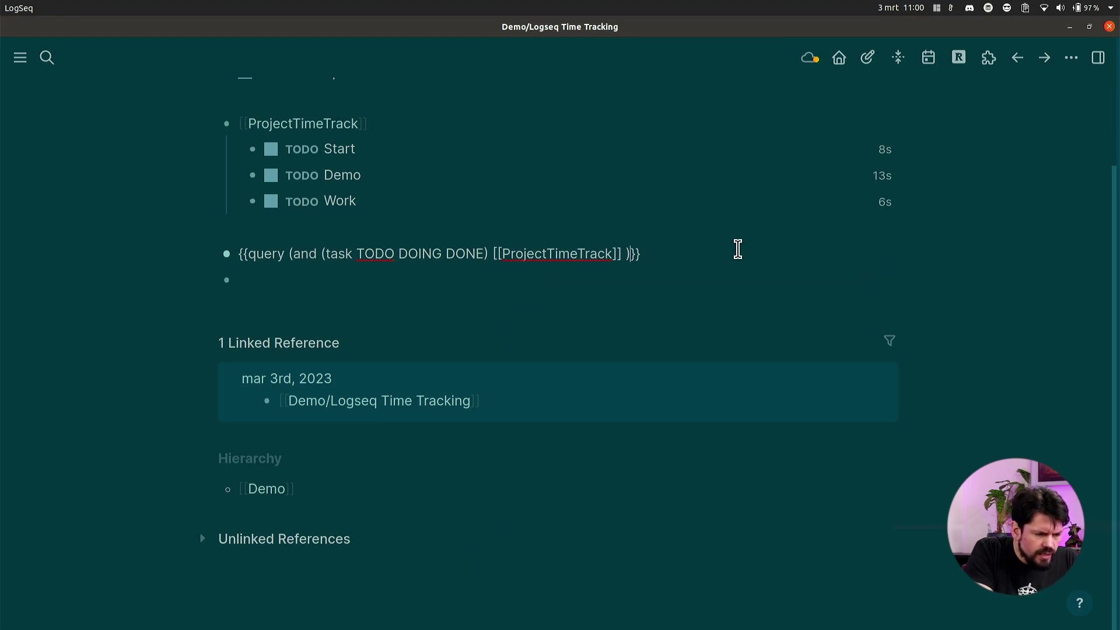
key(Down)
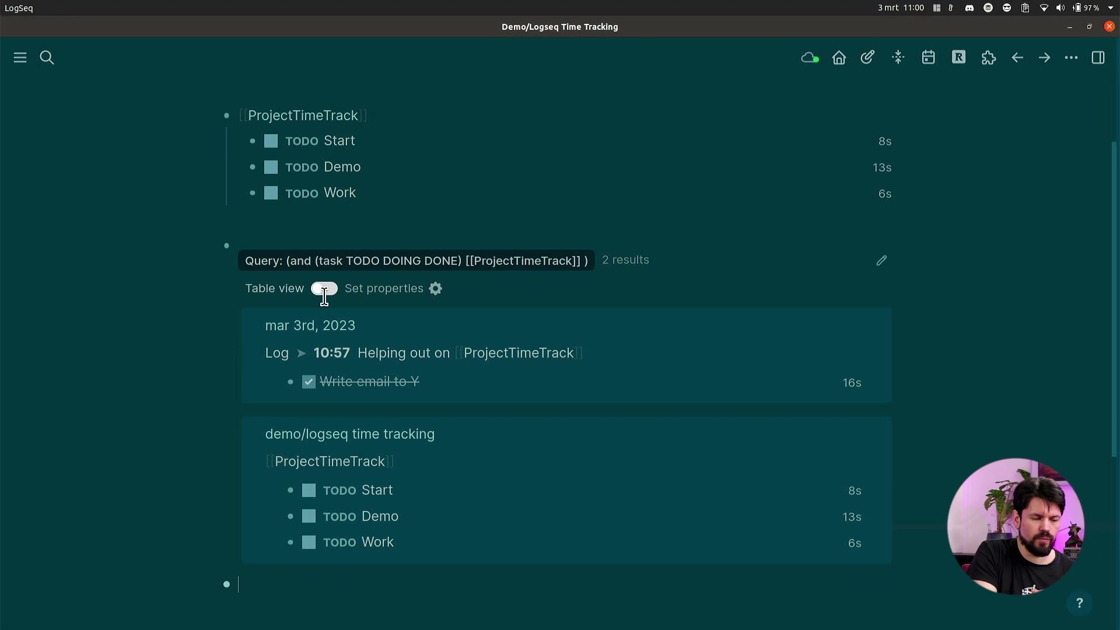
Switch the ProjectTimeTrack query results to table view, showing 4 tasks totalling 43s
click(324, 289)
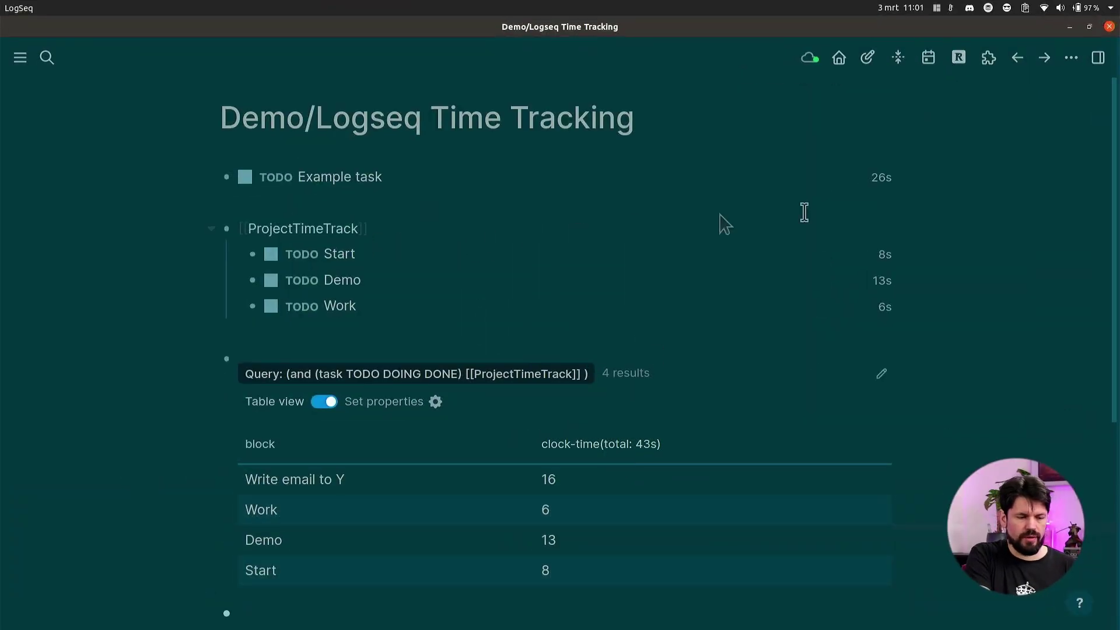
Open the page's file in VS Code and move to the Start task's clock line 10
click(1071, 57)
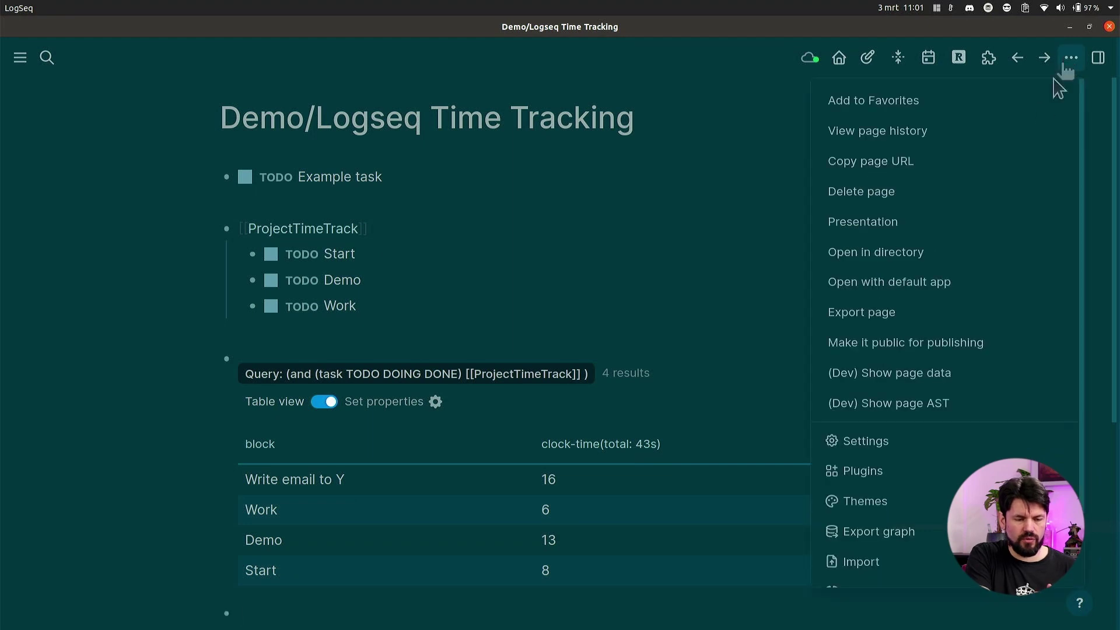
click(914, 285)
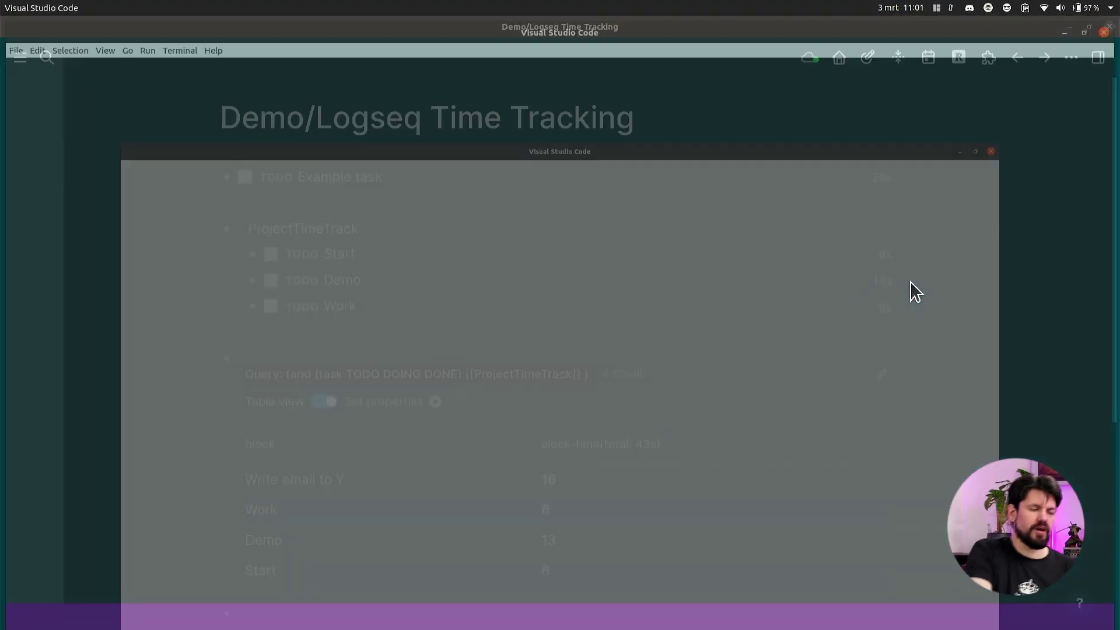
scroll(776, 280, down, 1)
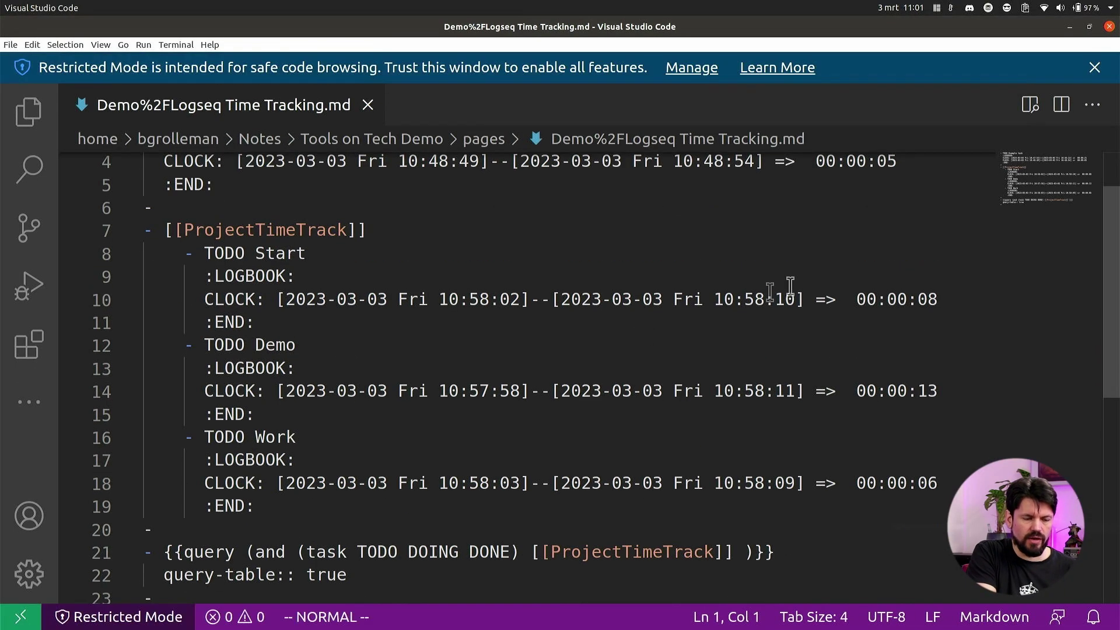
click(678, 301)
click(716, 301)
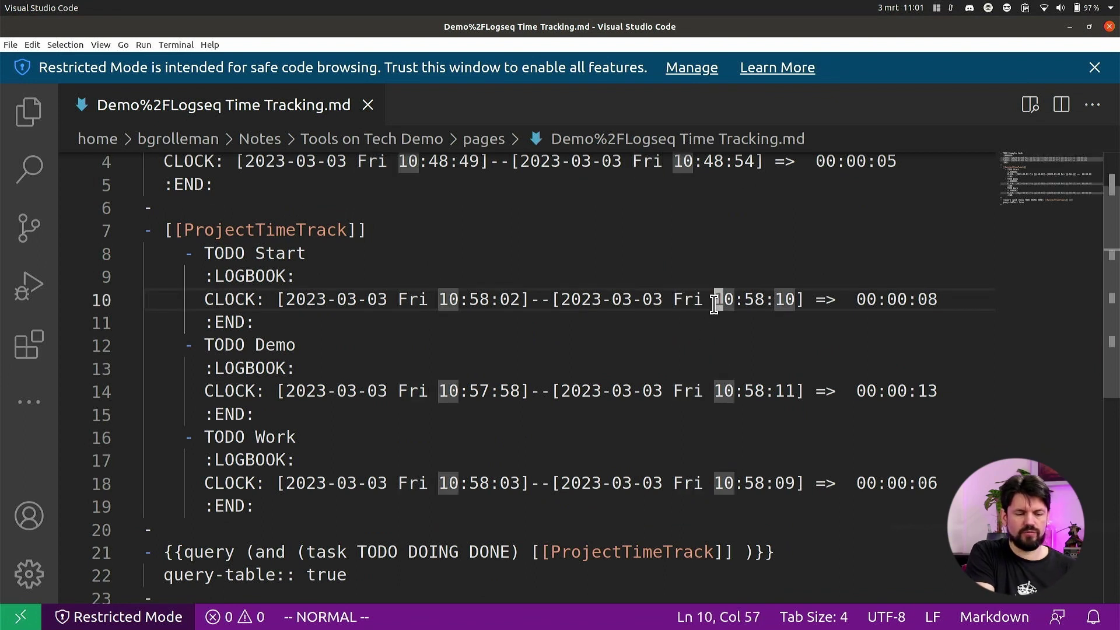
key(l)
key(l)
key(l)
key(l)
key(w)
key(w)
key(w)
key(w)
key(w)
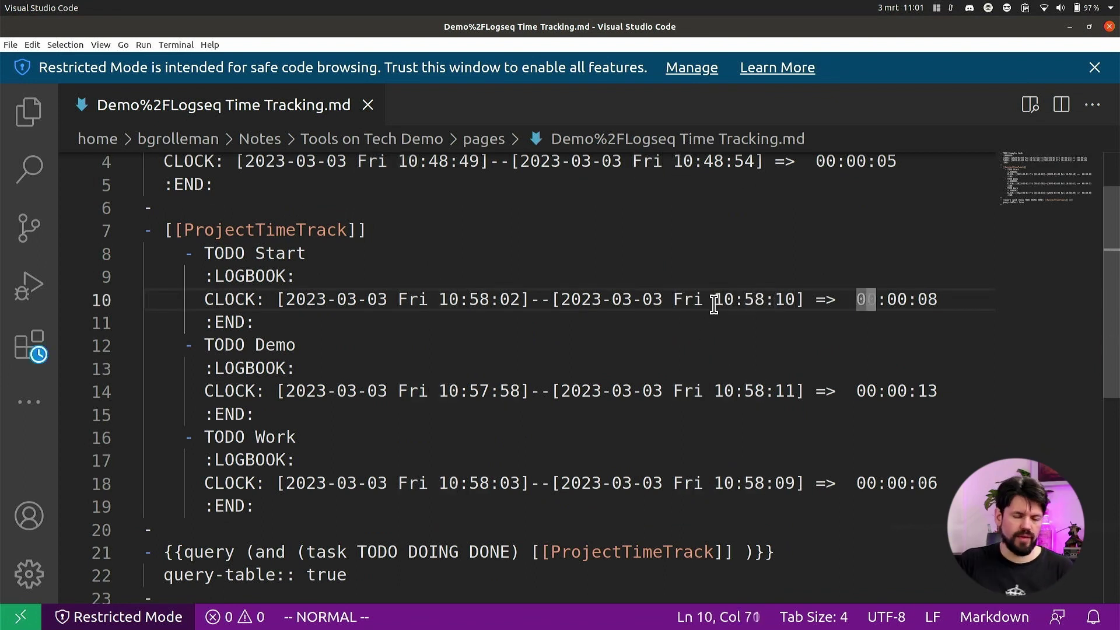
key(w)
key(w)
key(w)
key(l)
key(l)
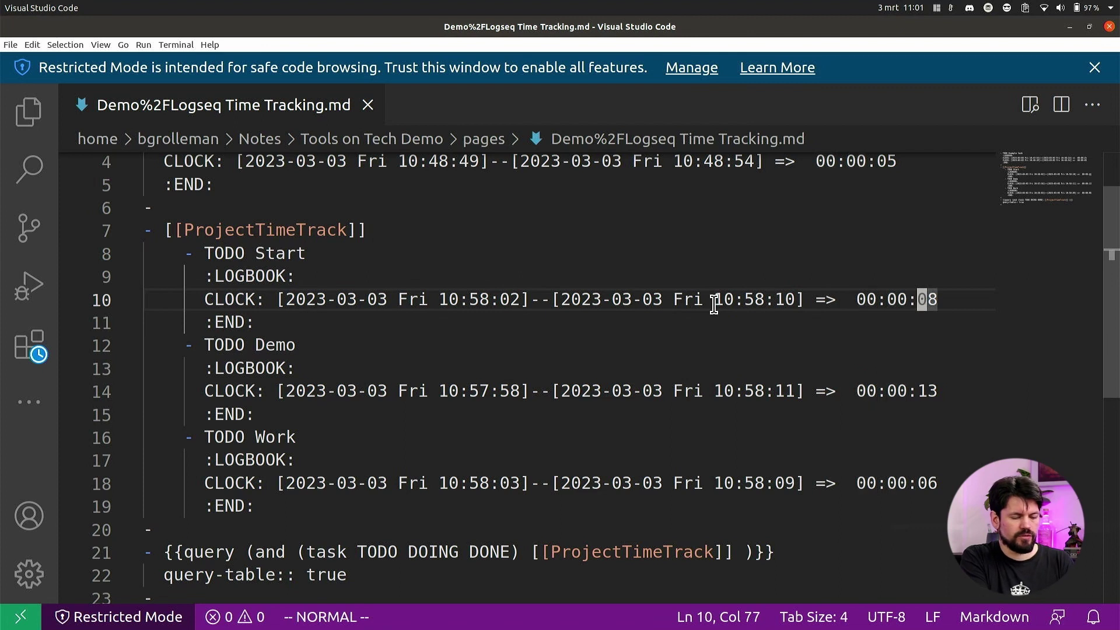
Change the clock entry to end at 10:58:08 with duration 00:00:06, then save and close with :wq
key(6)
key(h)
key(h)
key(h)
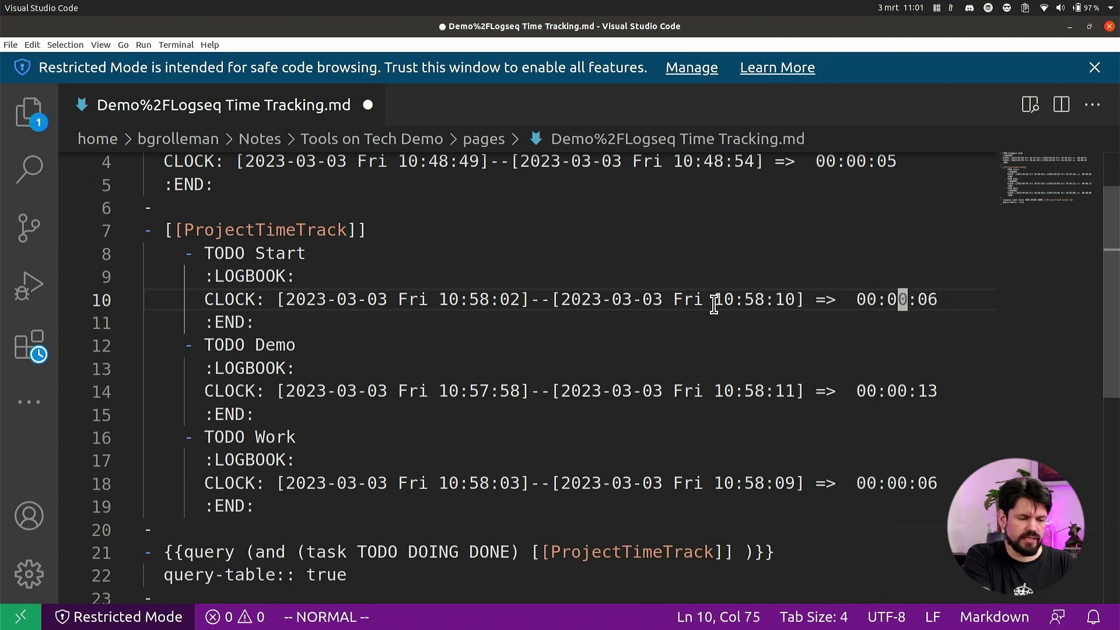
key(h)
key(h)
key(b)
key(b)
key(b)
key(b)
key(x)
key(x)
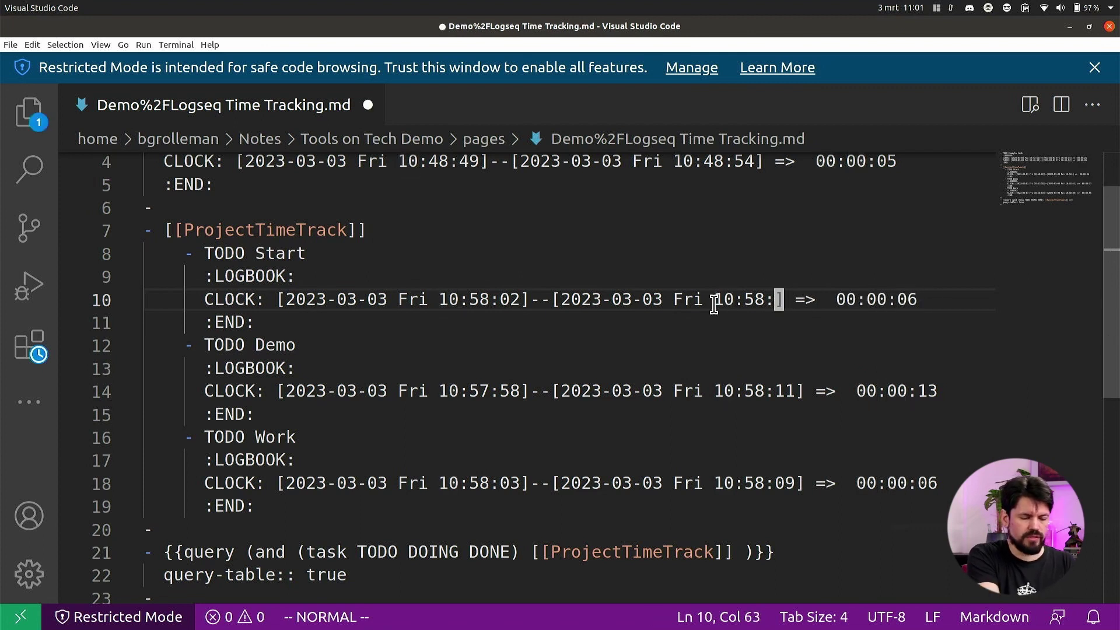
text(i 10:58)
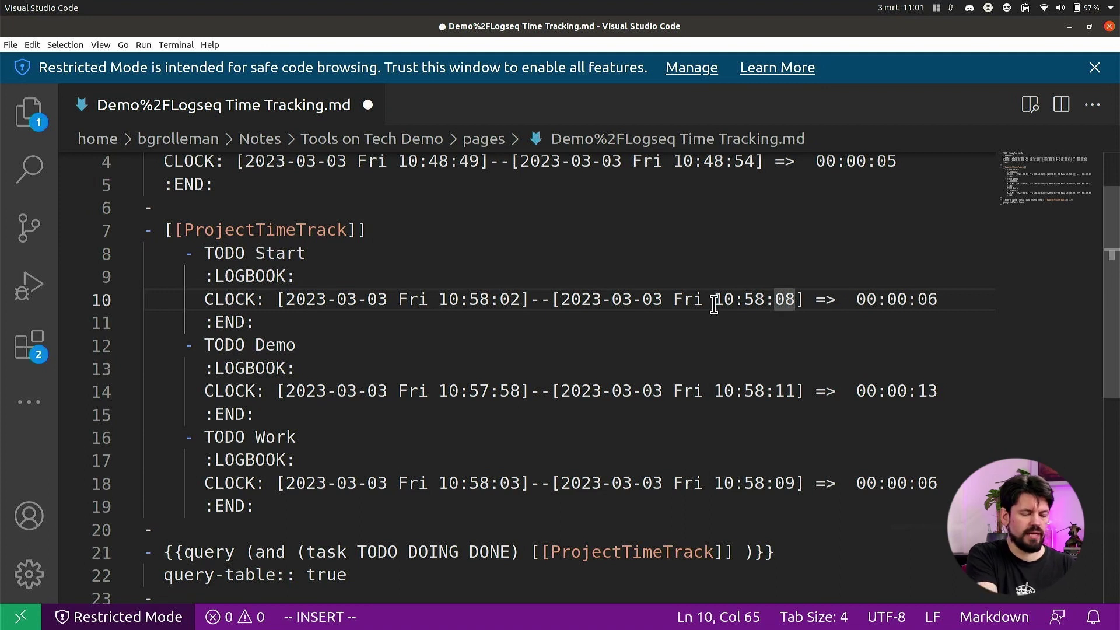
key(Escape)
text(:wq)
key(Return)
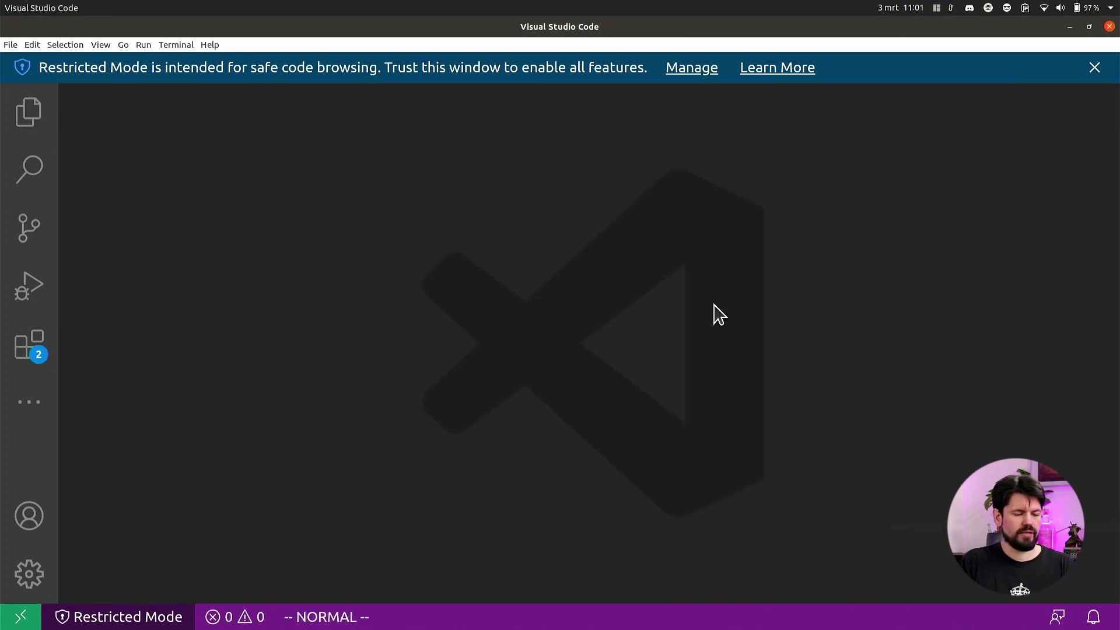
Close VS Code and confirm the table total now reads 41s, with Start at 6s
click(1108, 28)
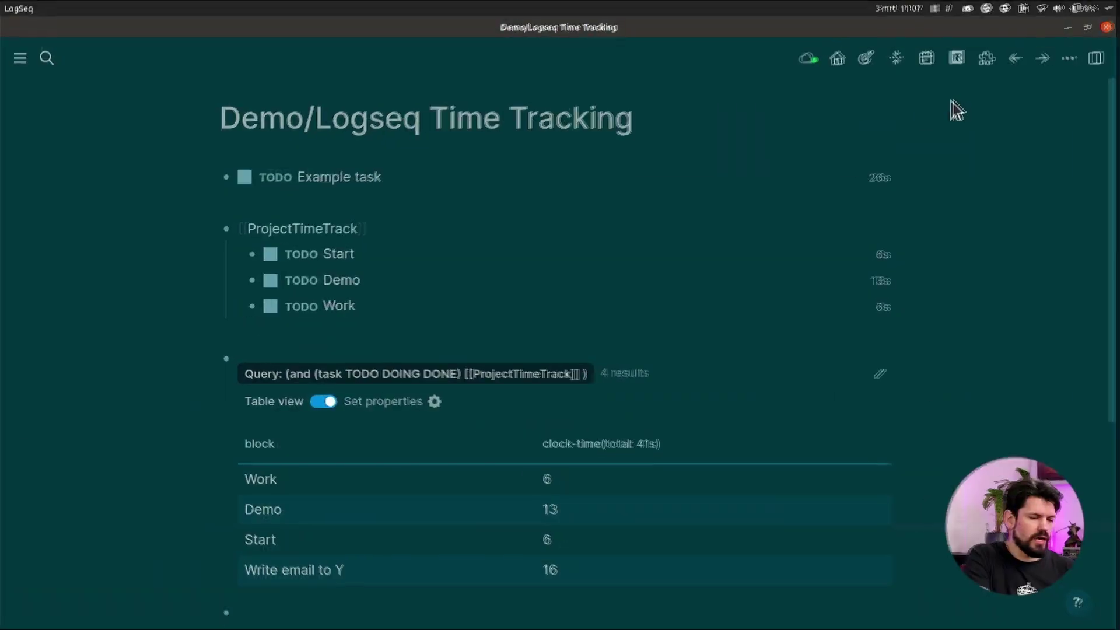
Open the page file in VS Code, copy the Example task's two CLOCK lines, and switch to regex101
click(1070, 58)
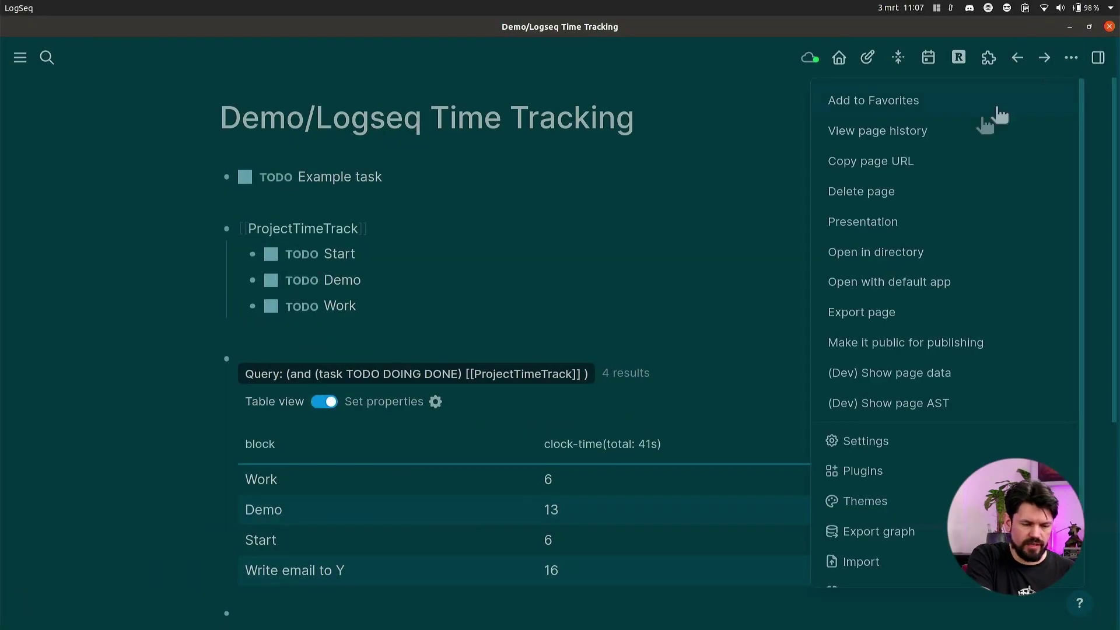
click(902, 282)
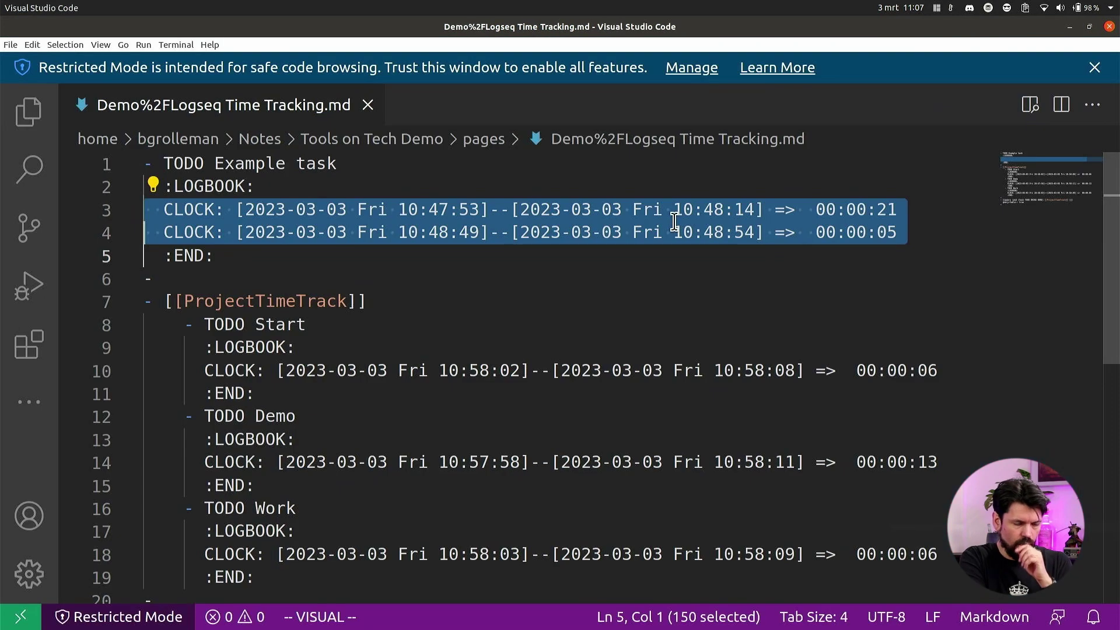
right_click(632, 231)
click(655, 377)
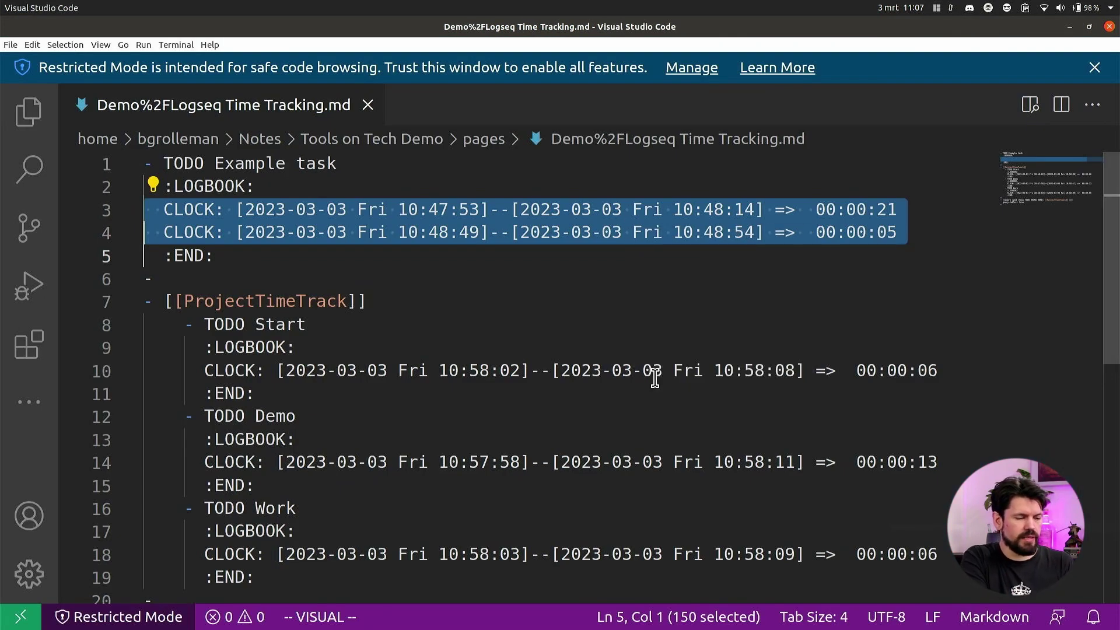
key(alt+Tab)
key(alt+Tab)
key(alt+Tab)
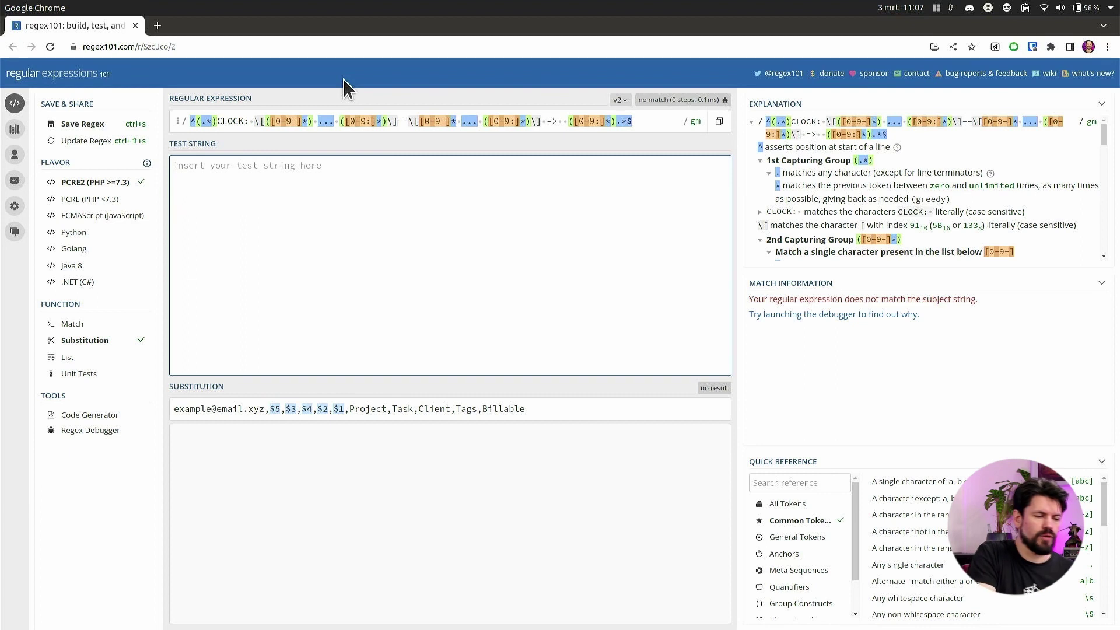
Paste both CLOCK lines as the regex101 test string, giving rows with durations 00:00:21 and 00:00:05
key(ctrl+v)
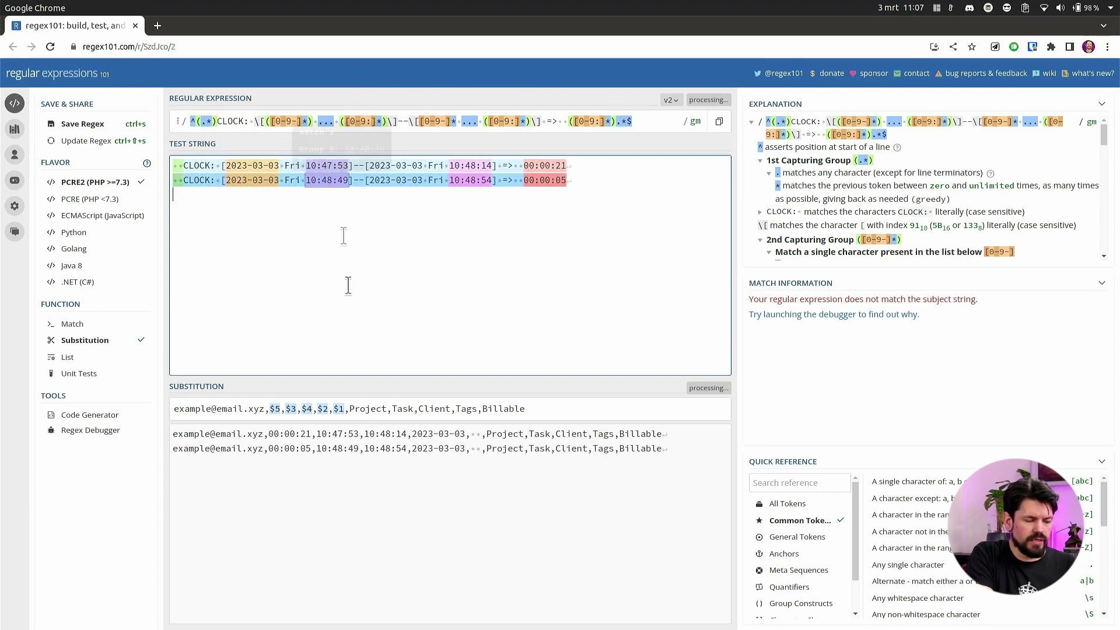
click(304, 488)
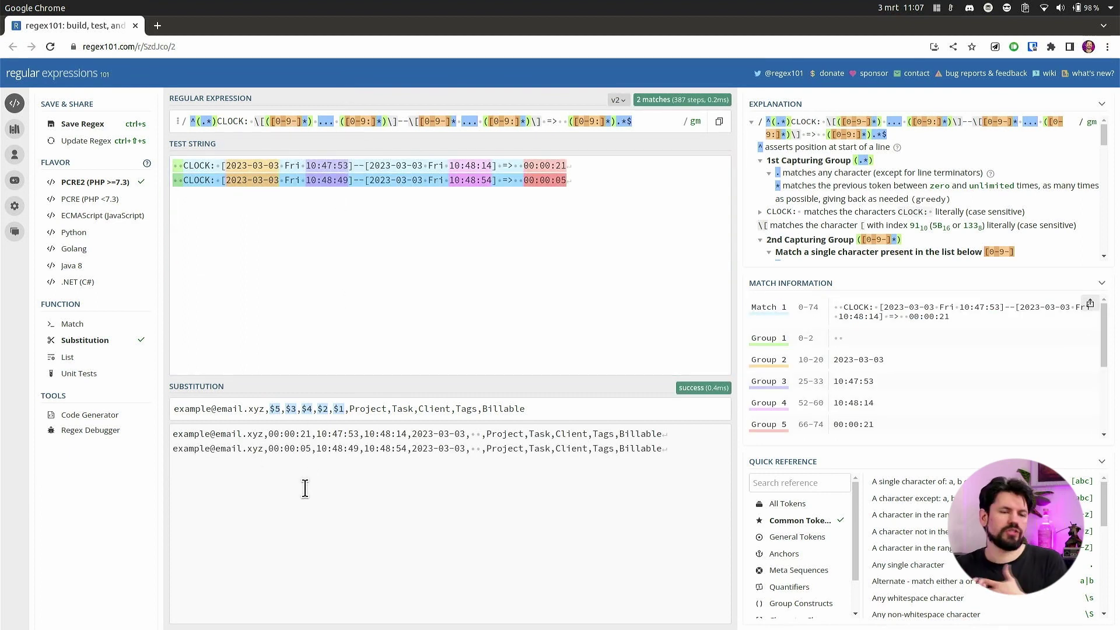